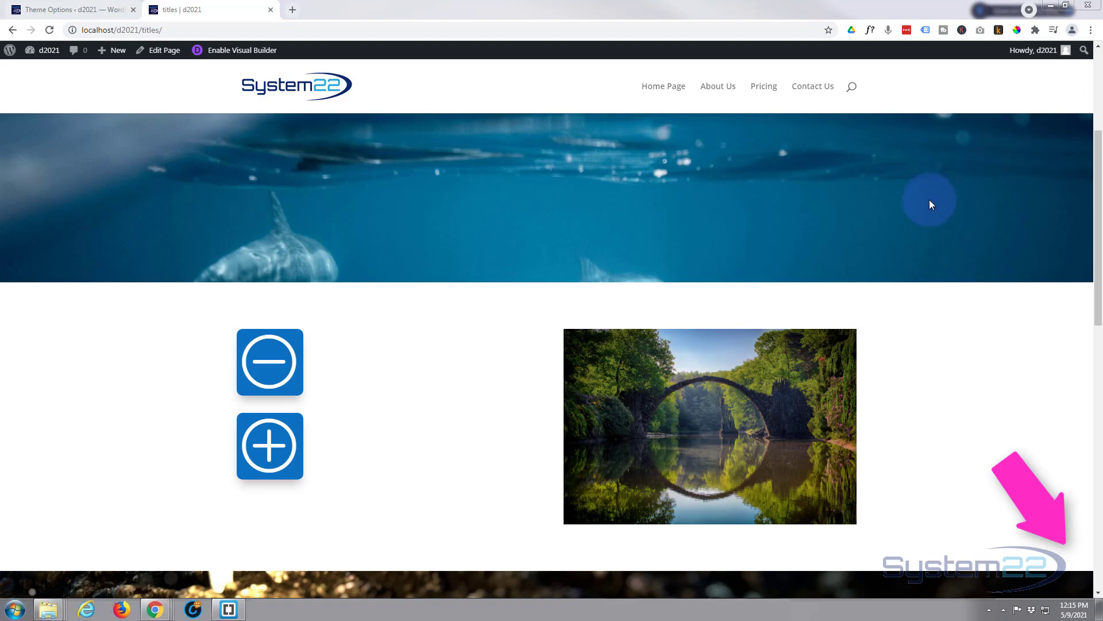
# In the Visual Builder, delete the plus icon module below the minus icon
pyautogui.scroll(-7, 1001, 356)
pyautogui.moveTo(577, 257)
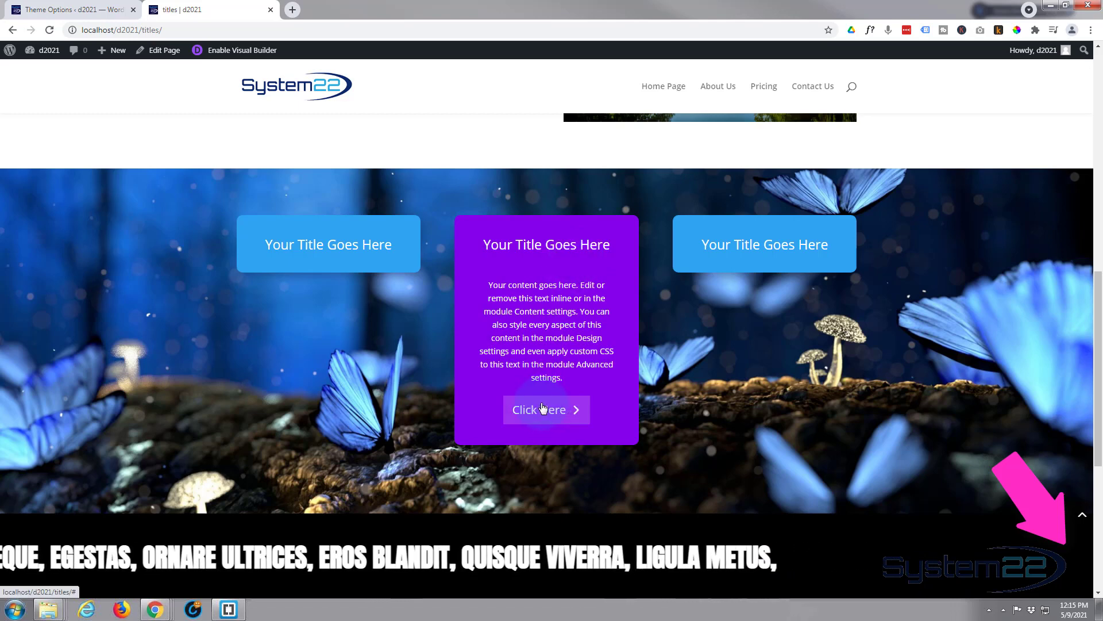
pyautogui.scroll(2, 544, 410)
pyautogui.scroll(4, 62, 343)
pyautogui.scroll(1, 63, 348)
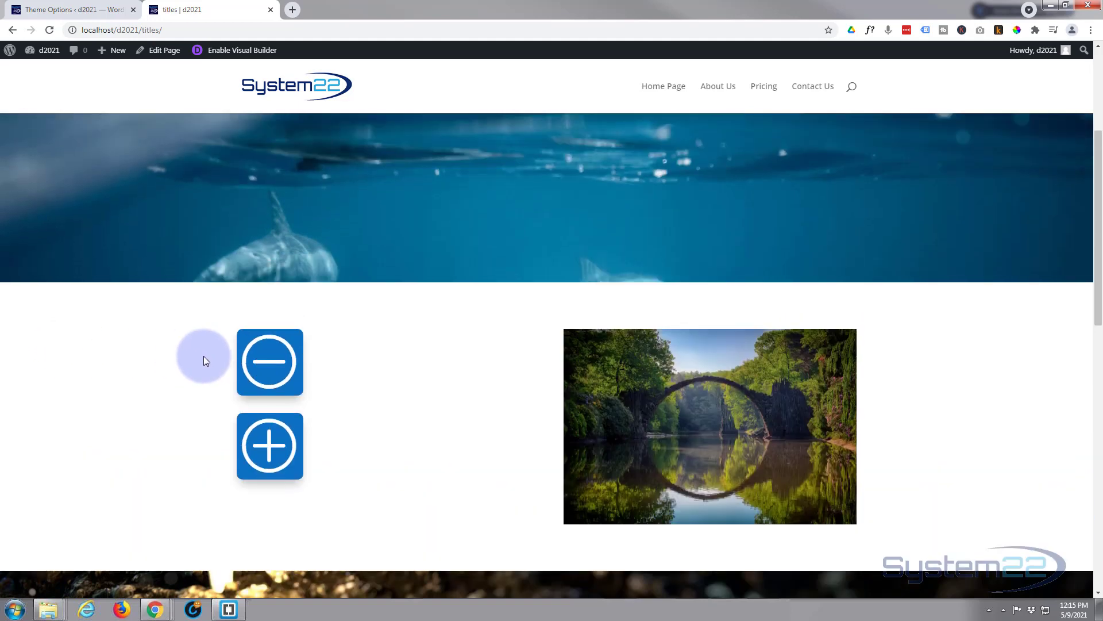
pyautogui.moveTo(265, 363)
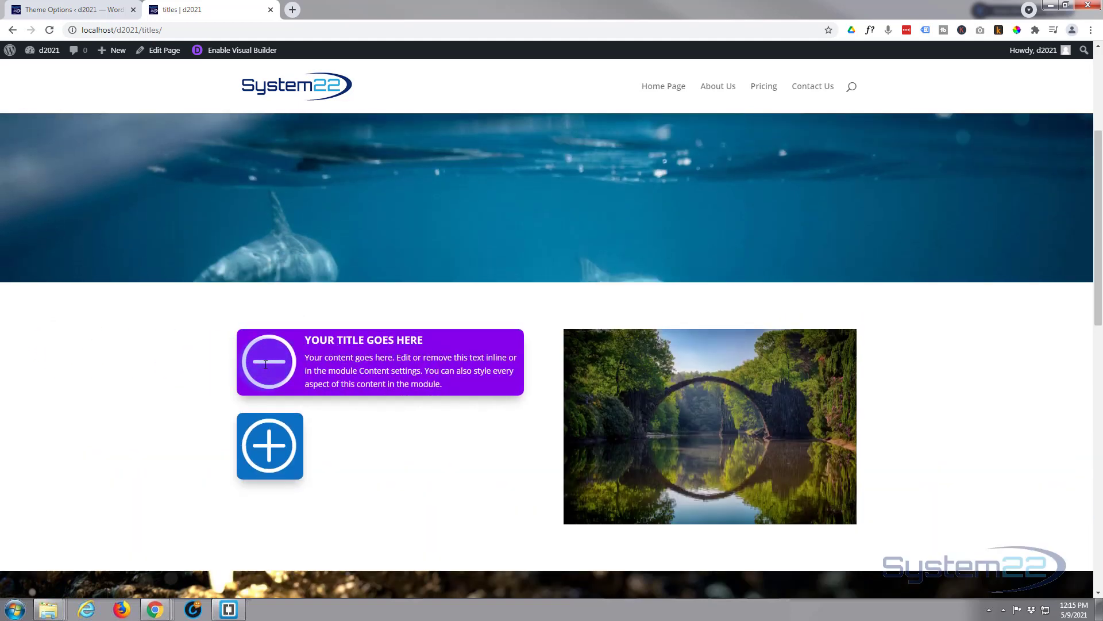
pyautogui.moveTo(259, 445)
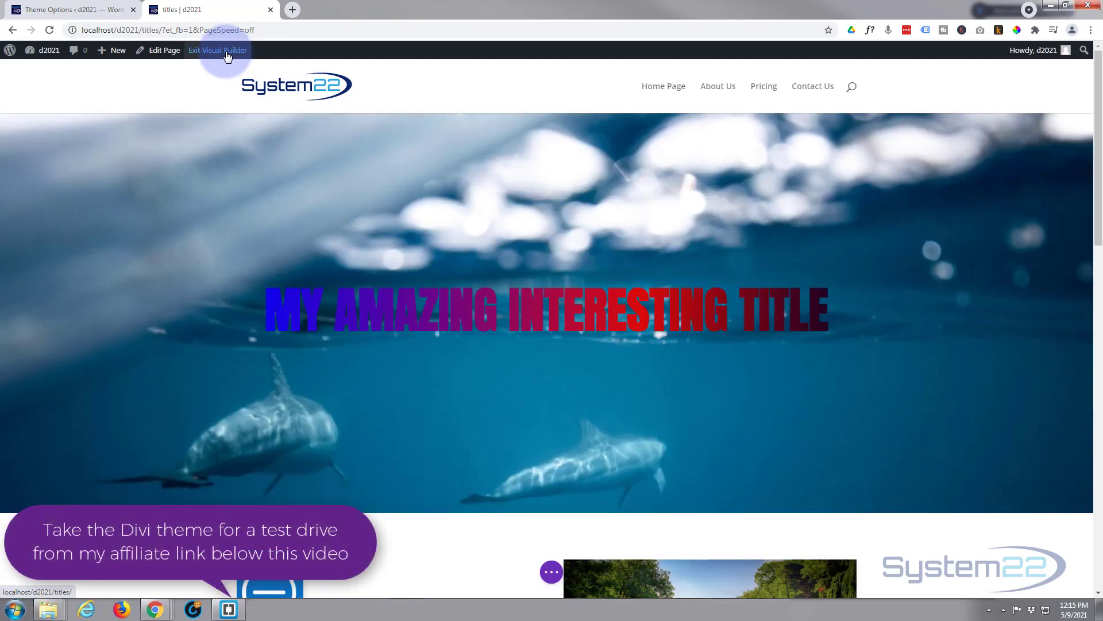
pyautogui.scroll(-6, 230, 133)
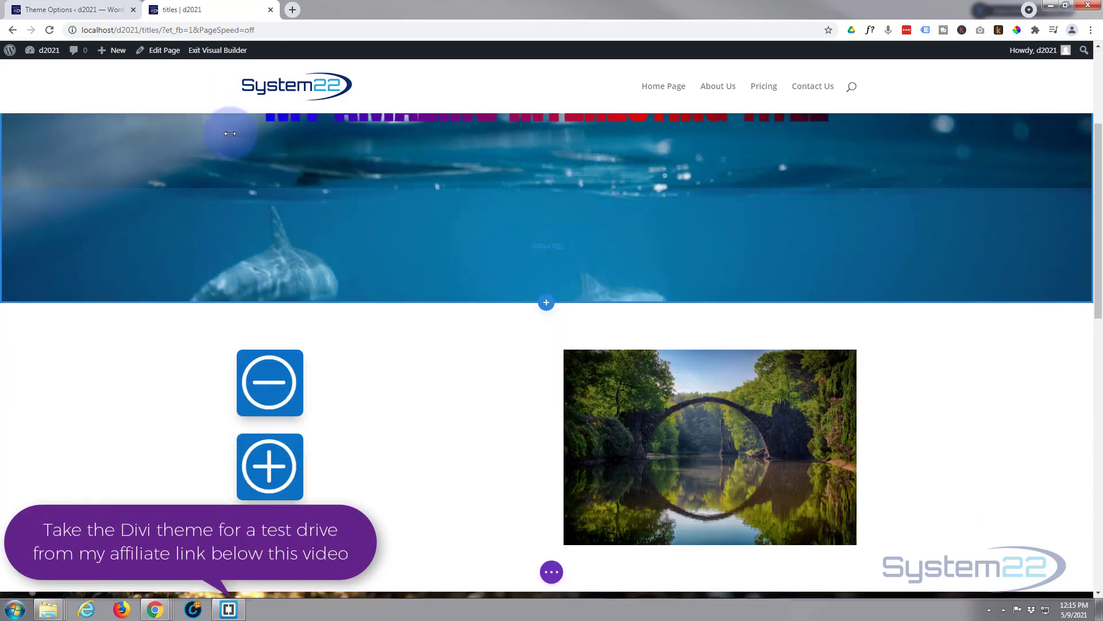
pyautogui.moveTo(268, 328)
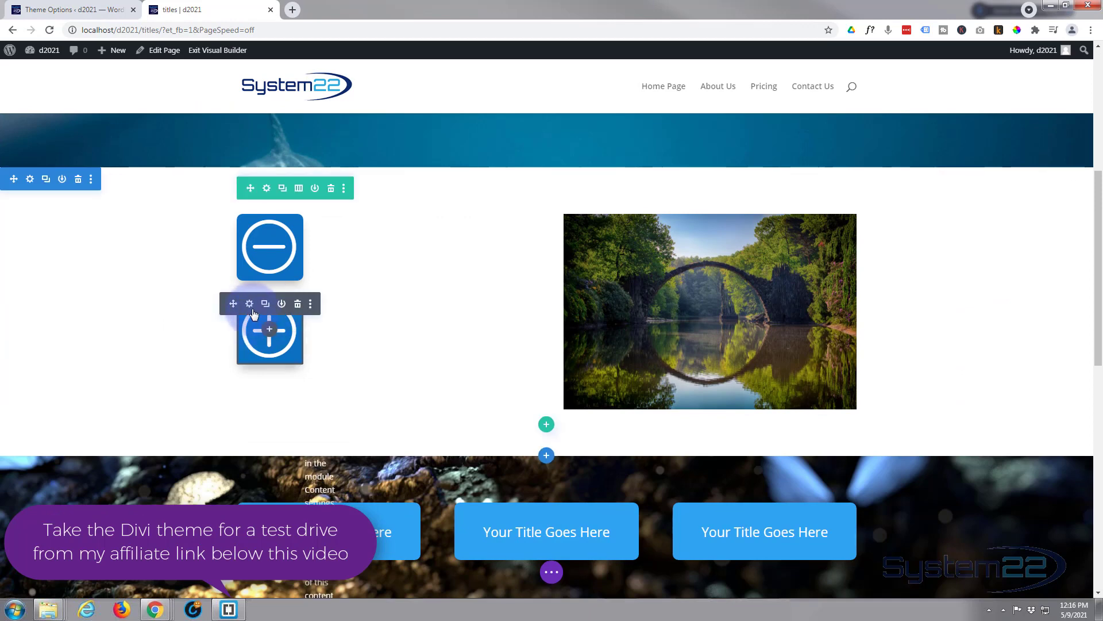
pyautogui.click(298, 305)
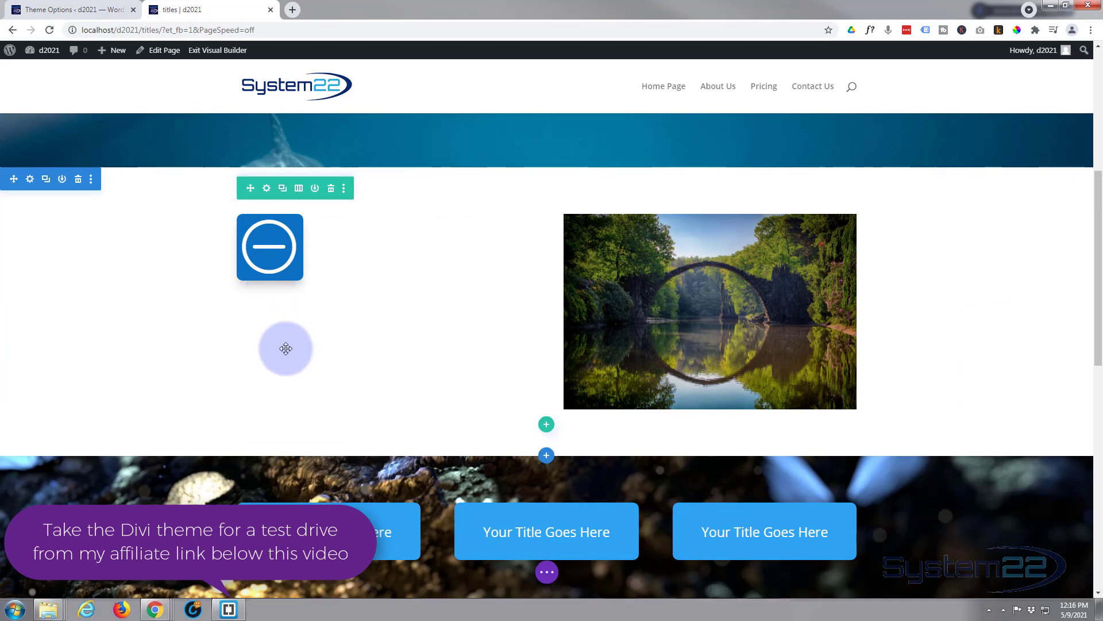
# Open the Insert Module list under the minus icon module and browse the available modules
pyautogui.moveTo(271, 249)
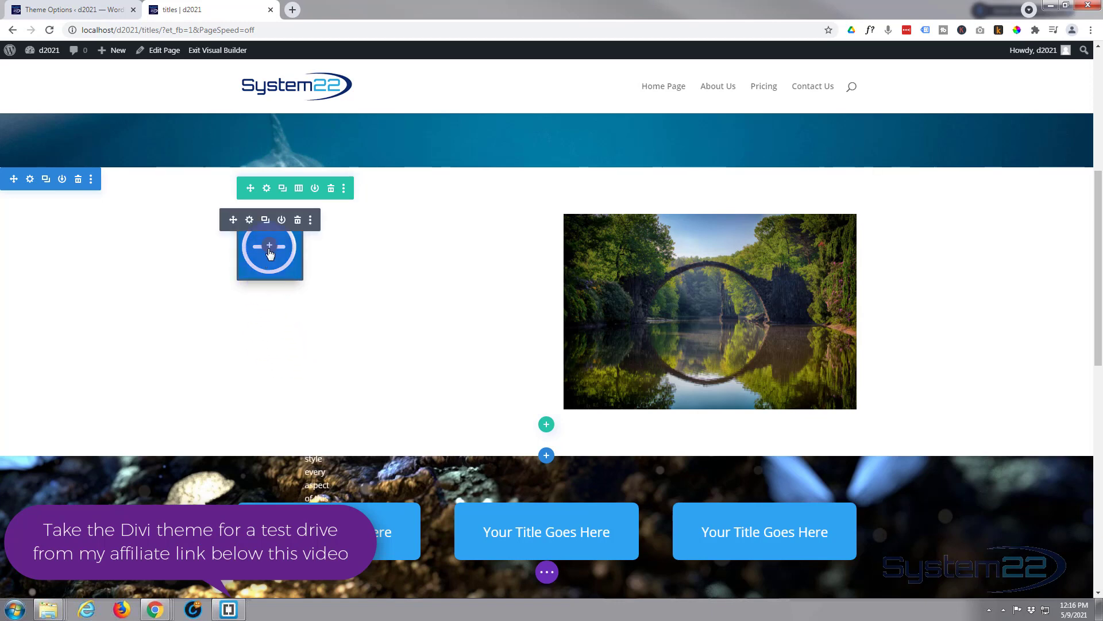
pyautogui.click(270, 247)
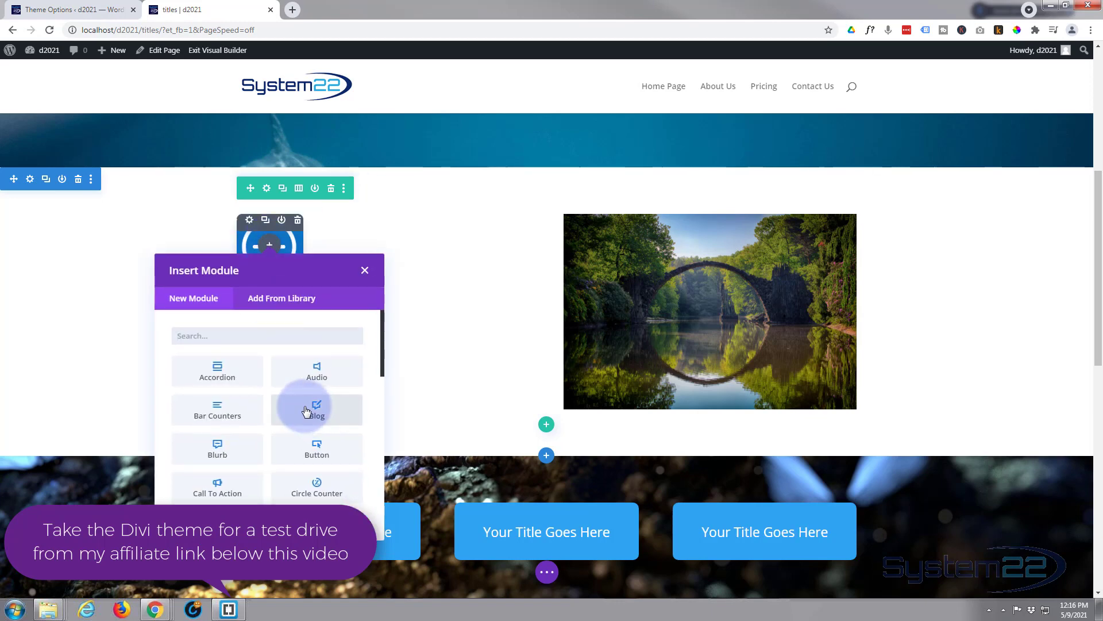
pyautogui.scroll(-2, 306, 409)
pyautogui.scroll(-7, 306, 410)
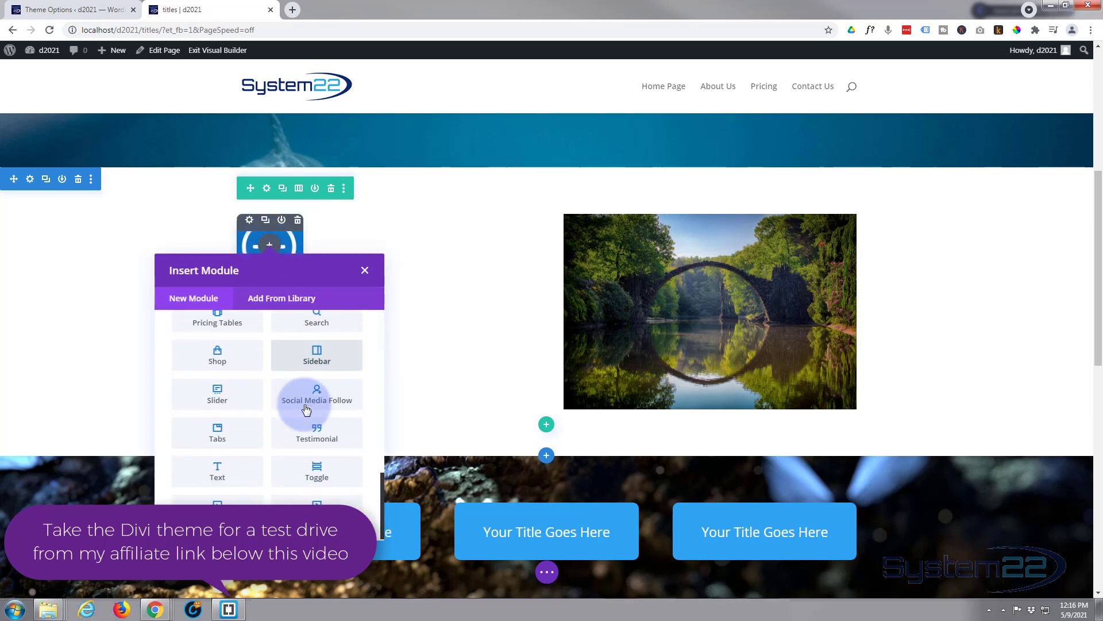
pyautogui.scroll(9, 305, 409)
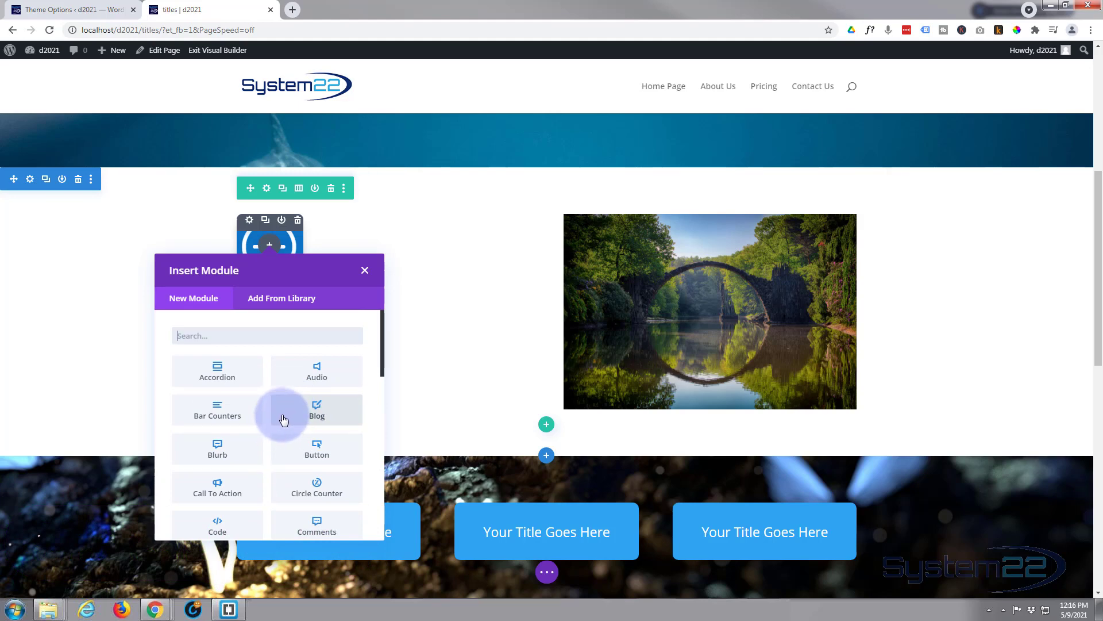
# Insert a Blurb module and cut its body text to end at 'every aspect of this content.'
pyautogui.click(243, 454)
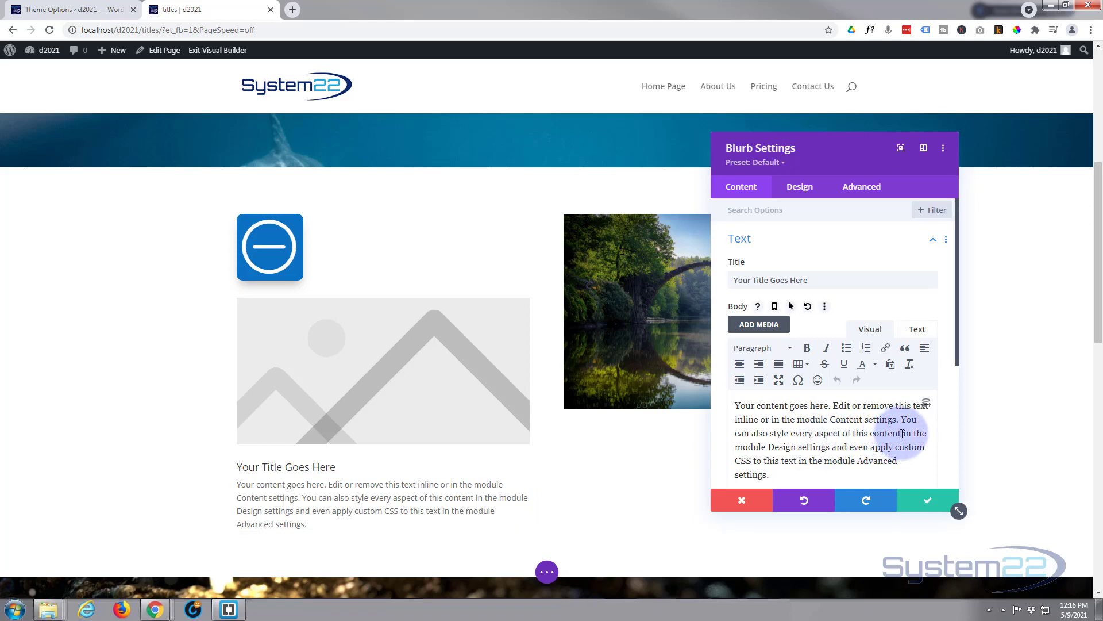
pyautogui.moveTo(903, 434); pyautogui.dragTo(897, 403)
pyautogui.write('.')
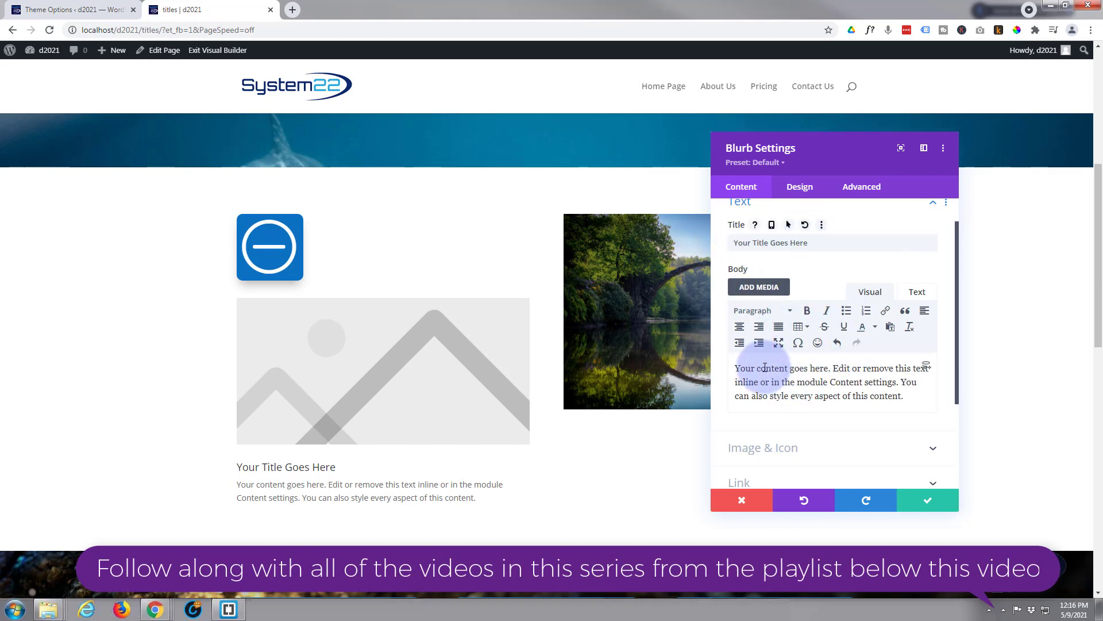
pyautogui.scroll(-1, 813, 409)
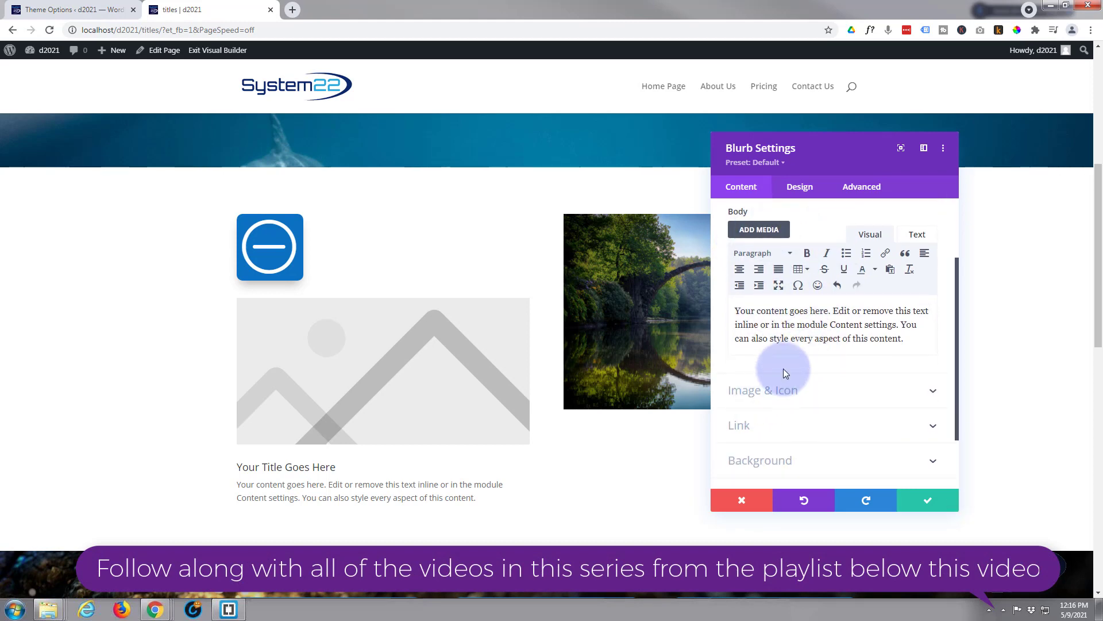
pyautogui.click(911, 336)
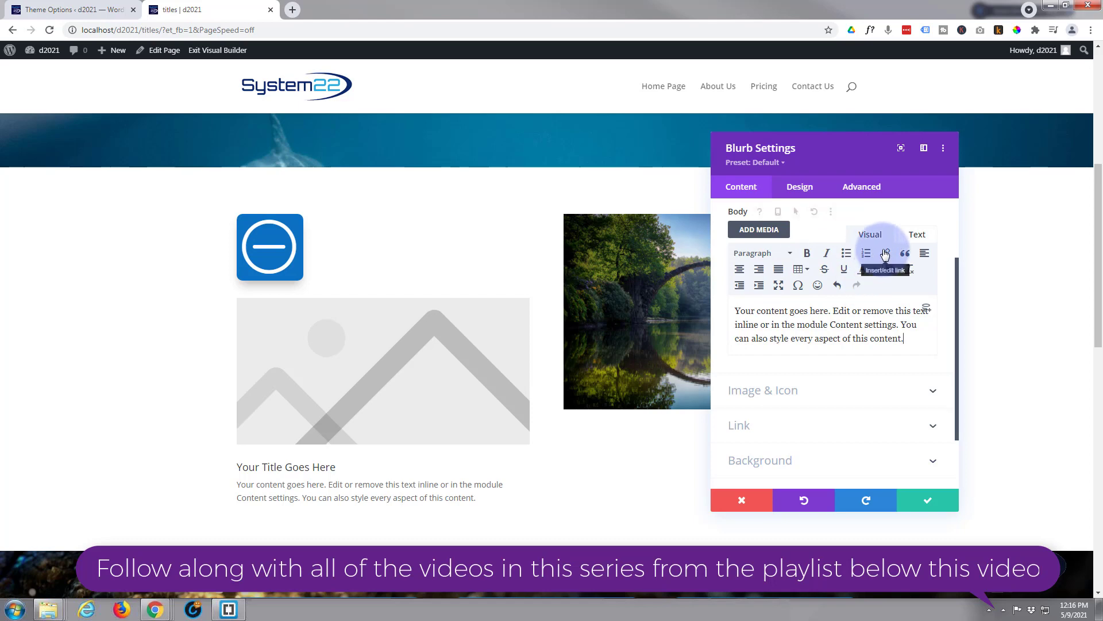
# Turn Use Icon on for the blurb and pick the circle-plus icon
pyautogui.click(847, 396)
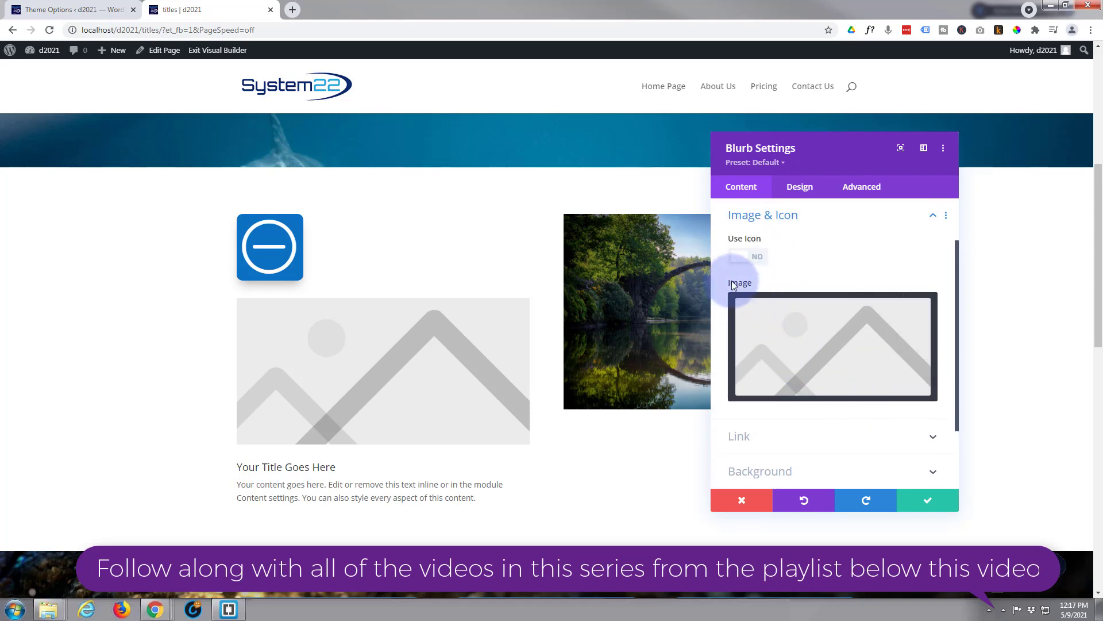
pyautogui.click(757, 258)
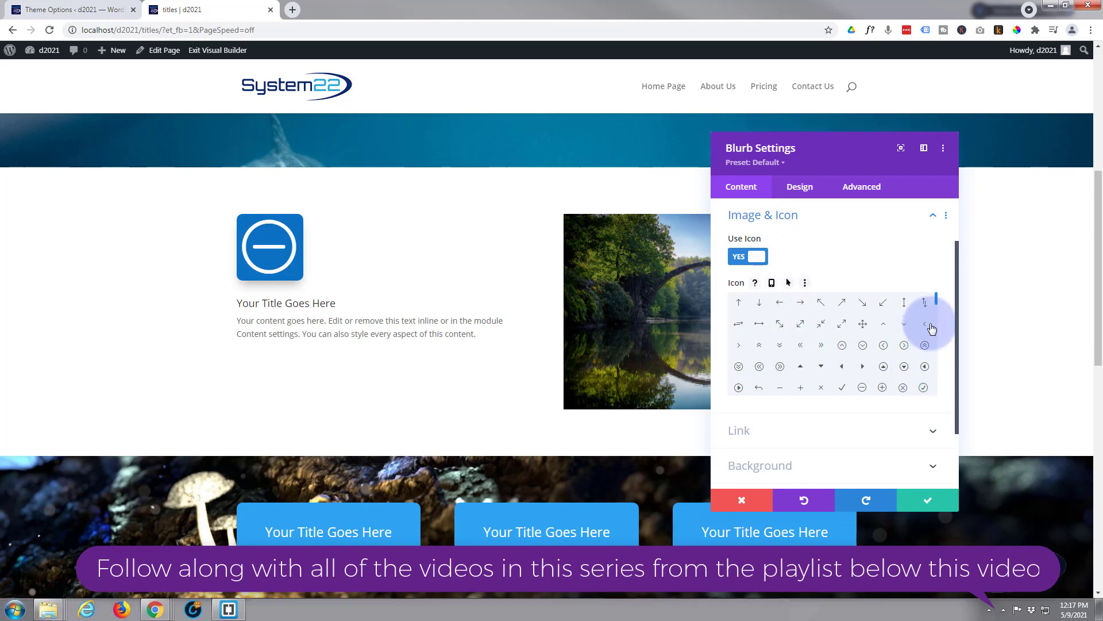
pyautogui.click(882, 388)
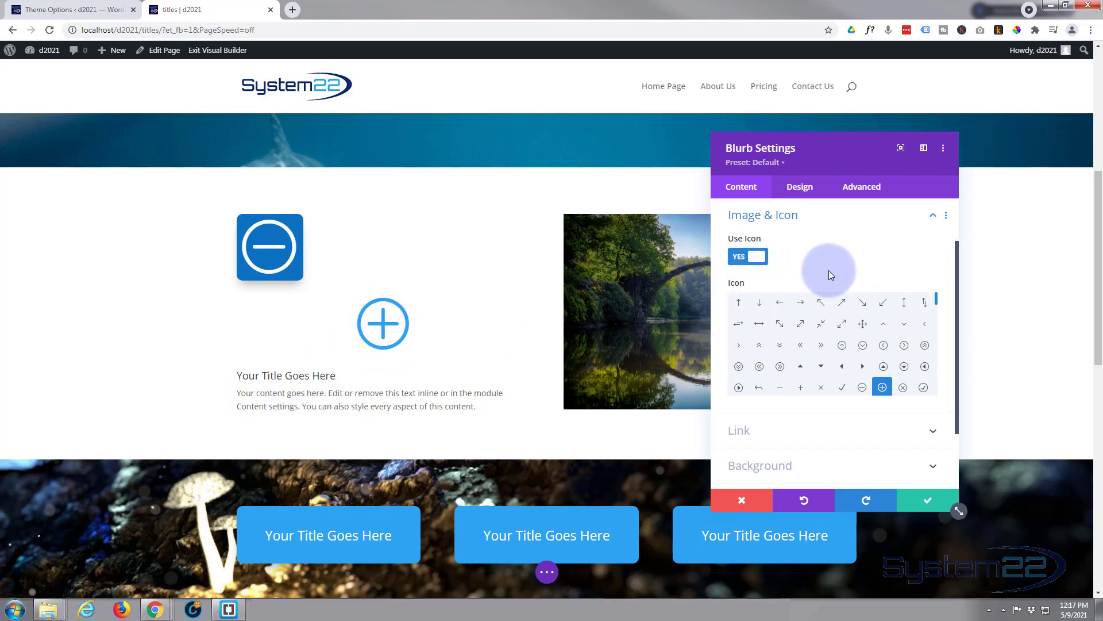
# Set Image/Icon Placement to Left and the icon font size to 100px
pyautogui.click(802, 190)
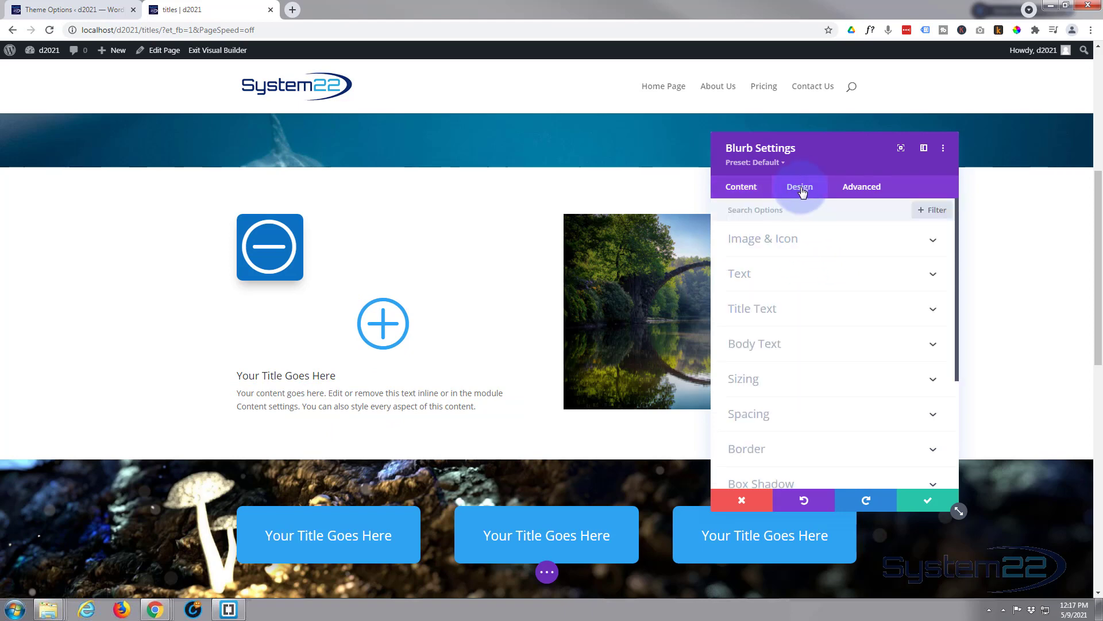
pyautogui.click(825, 246)
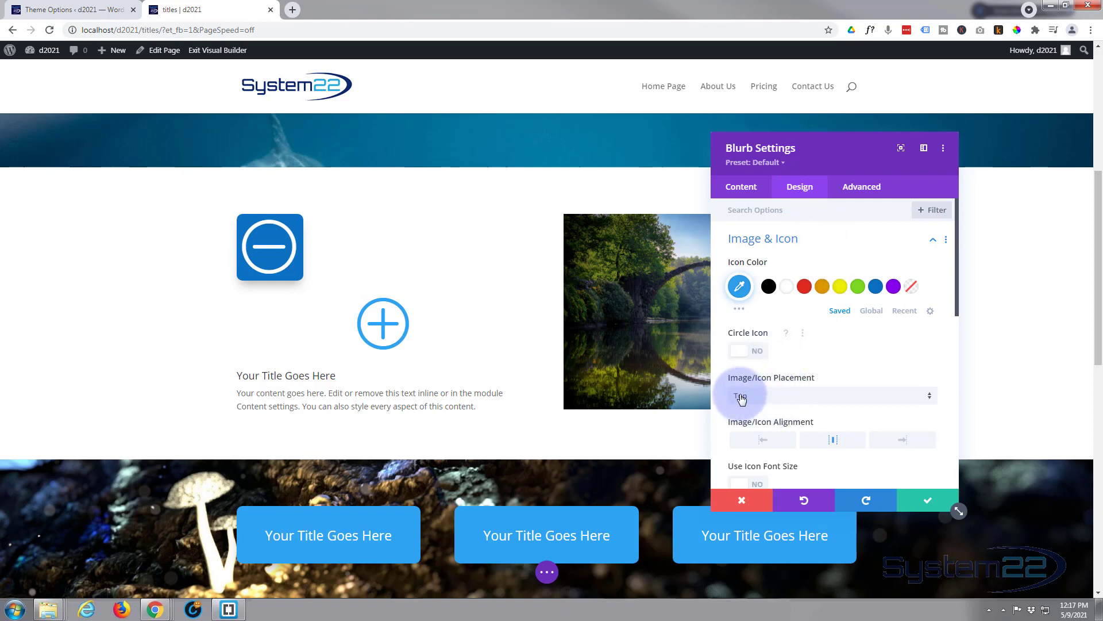
pyautogui.click(784, 398)
pyautogui.click(765, 424)
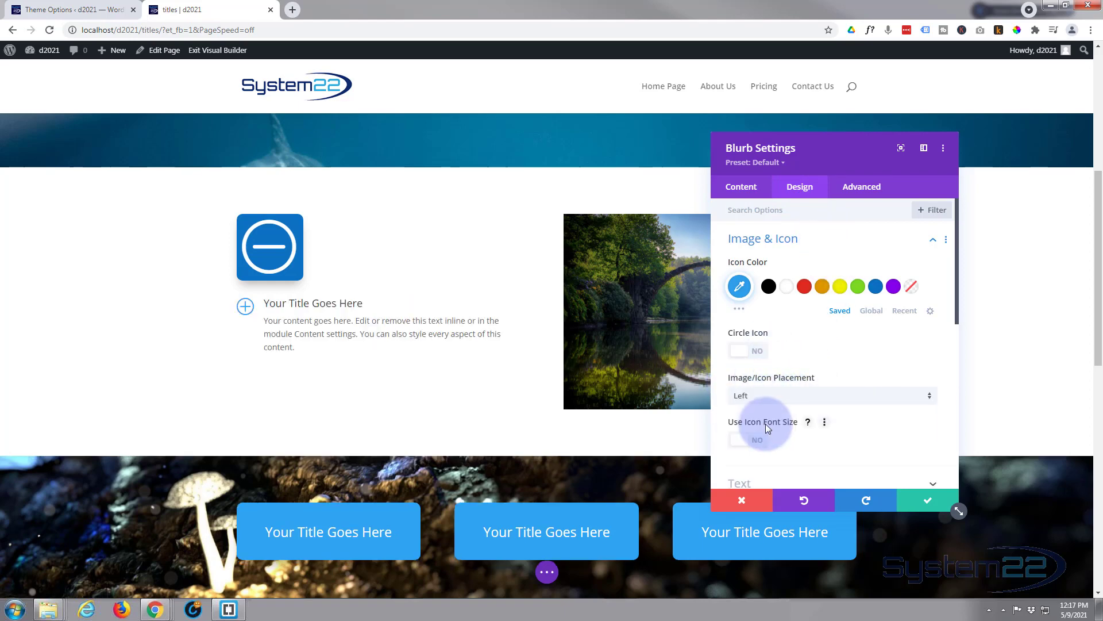
pyautogui.scroll(-2, 797, 338)
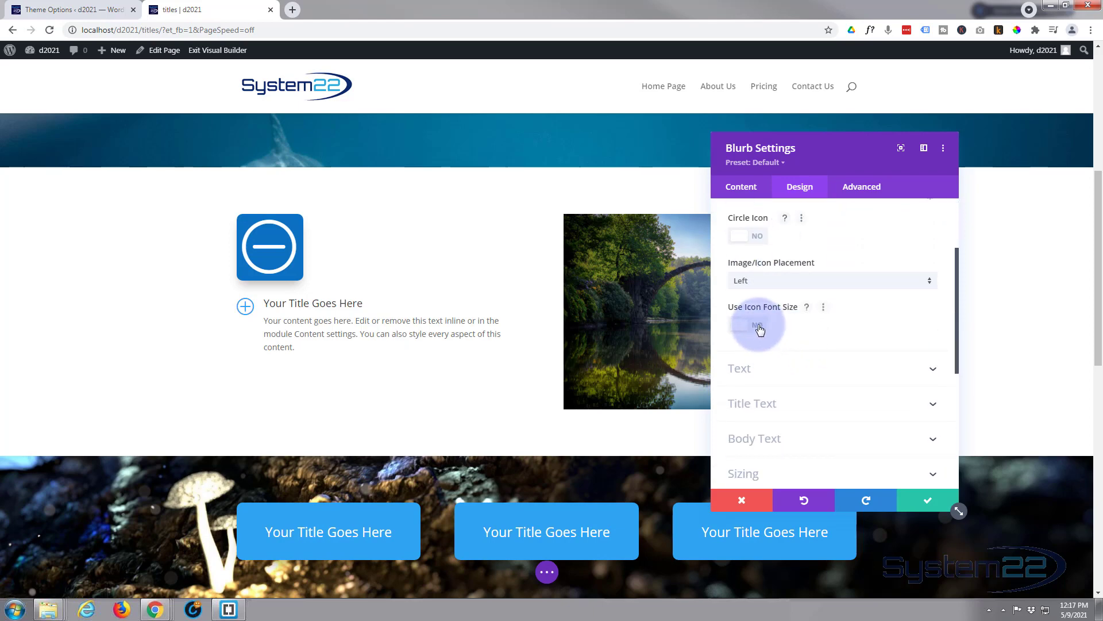
pyautogui.click(759, 326)
pyautogui.moveTo(832, 373)
pyautogui.mouseDown()
pyautogui.moveTo(871, 373)
pyautogui.moveTo(838, 371)
pyautogui.mouseUp()
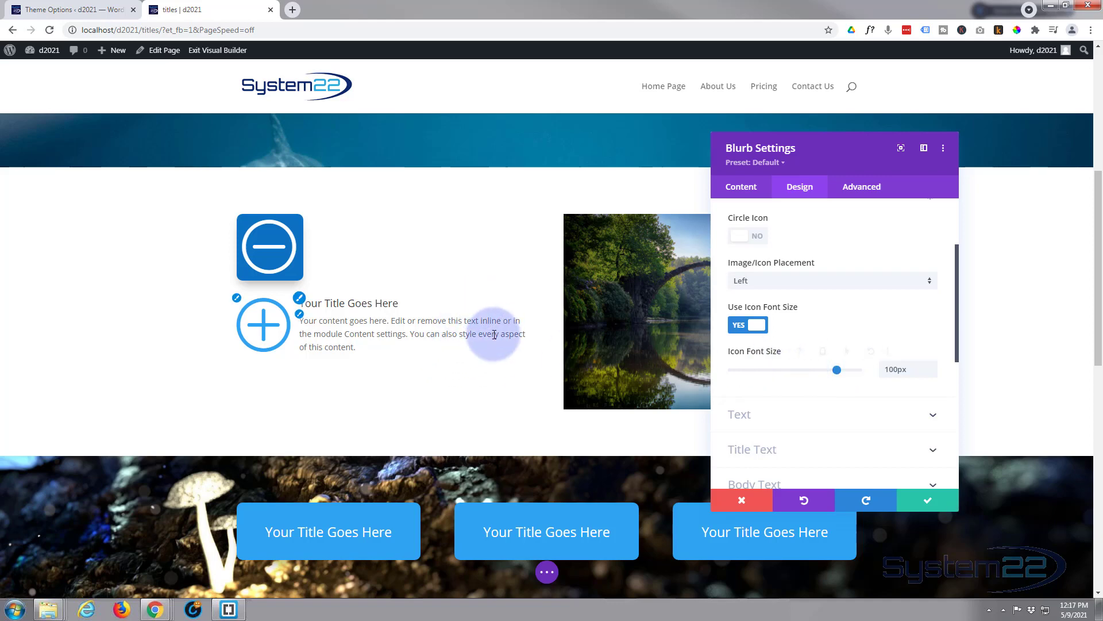
# Give the blurb a blue background colour
pyautogui.click(744, 188)
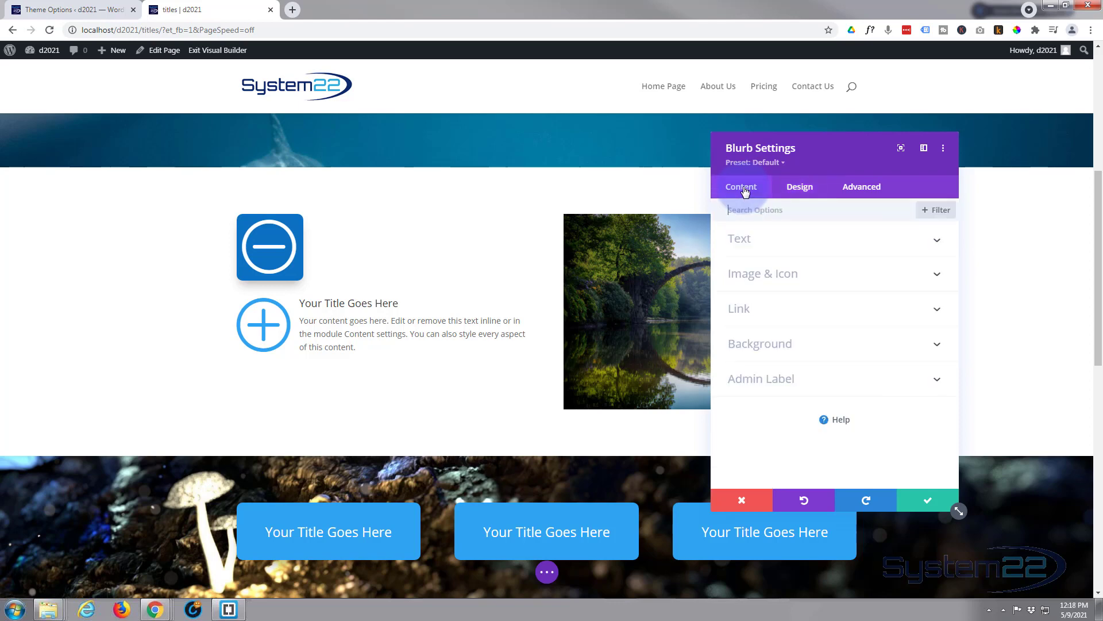
pyautogui.click(818, 344)
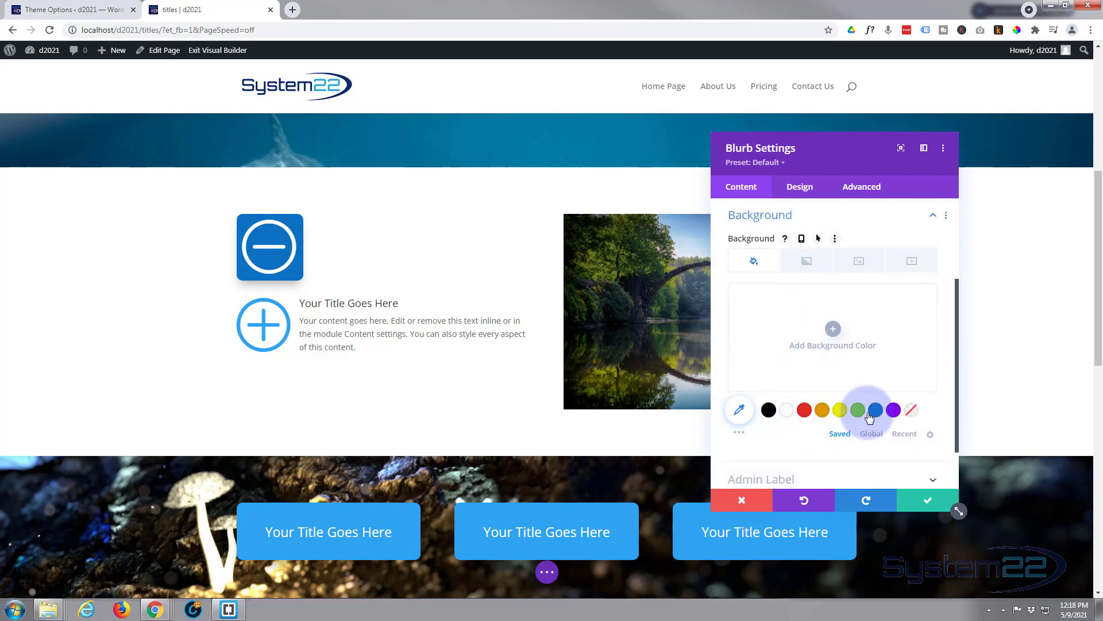
pyautogui.click(877, 410)
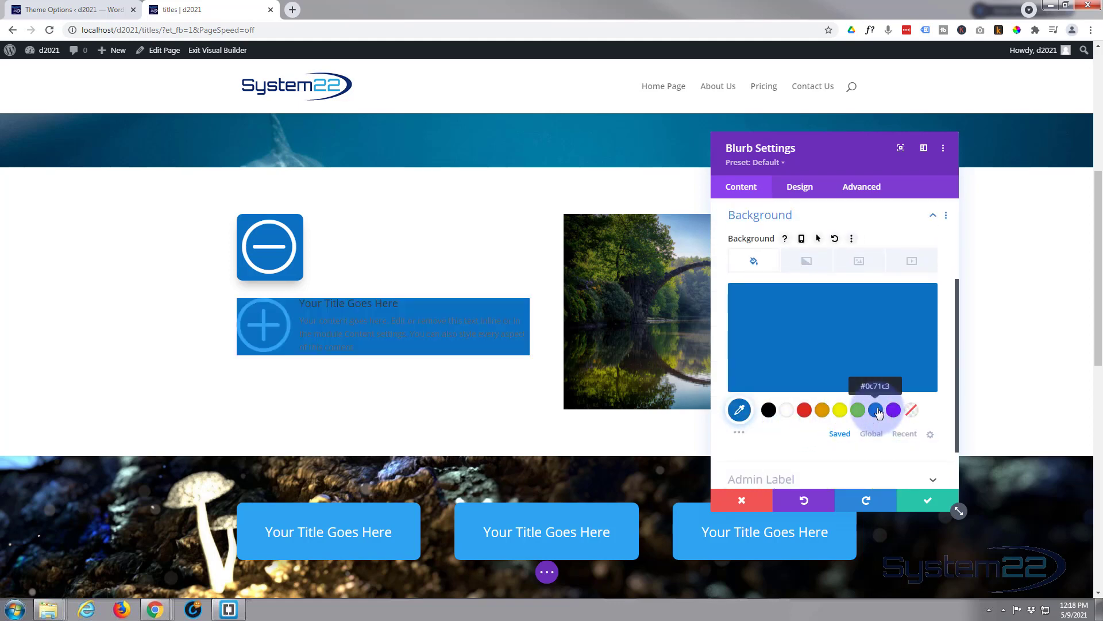
# Make the plus icon white and set the blurb Text Color to Light
pyautogui.click(801, 194)
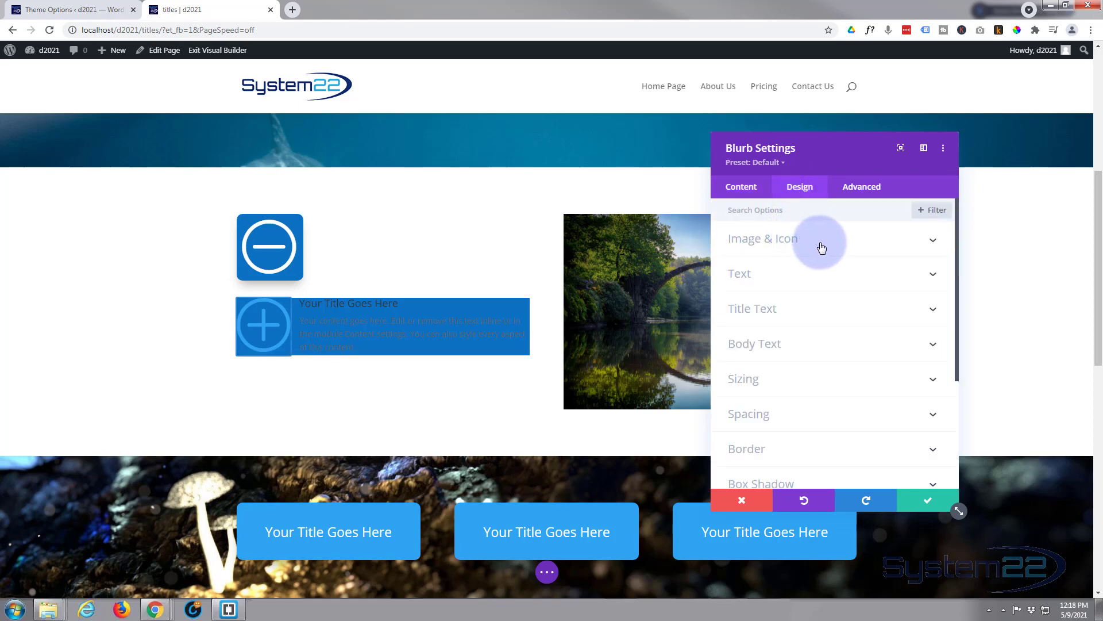
pyautogui.click(822, 245)
pyautogui.click(787, 290)
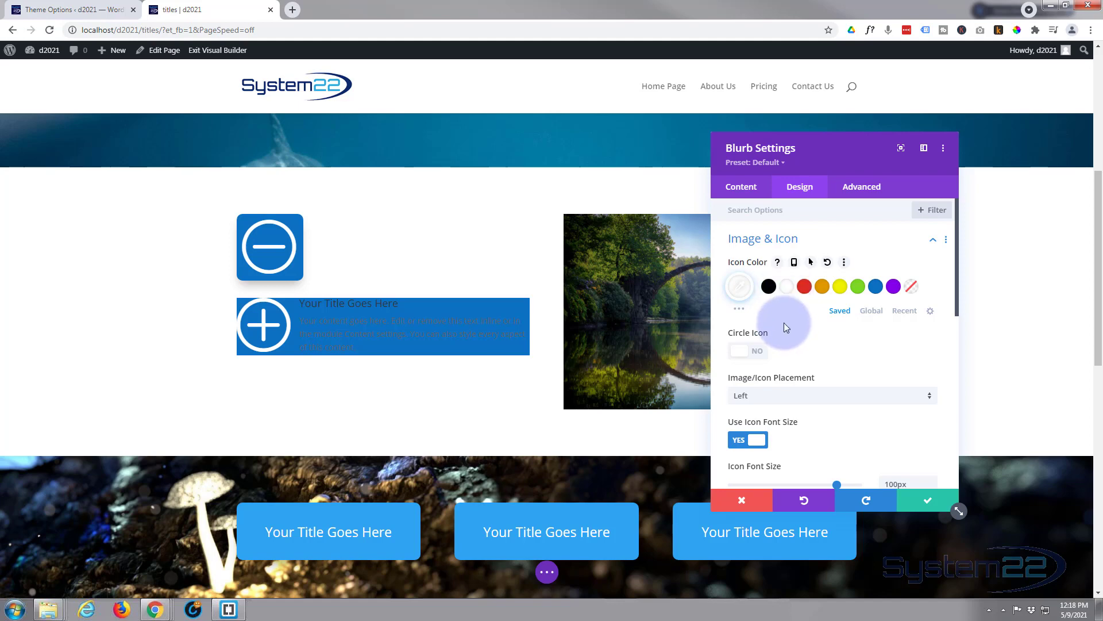
pyautogui.scroll(-5, 784, 321)
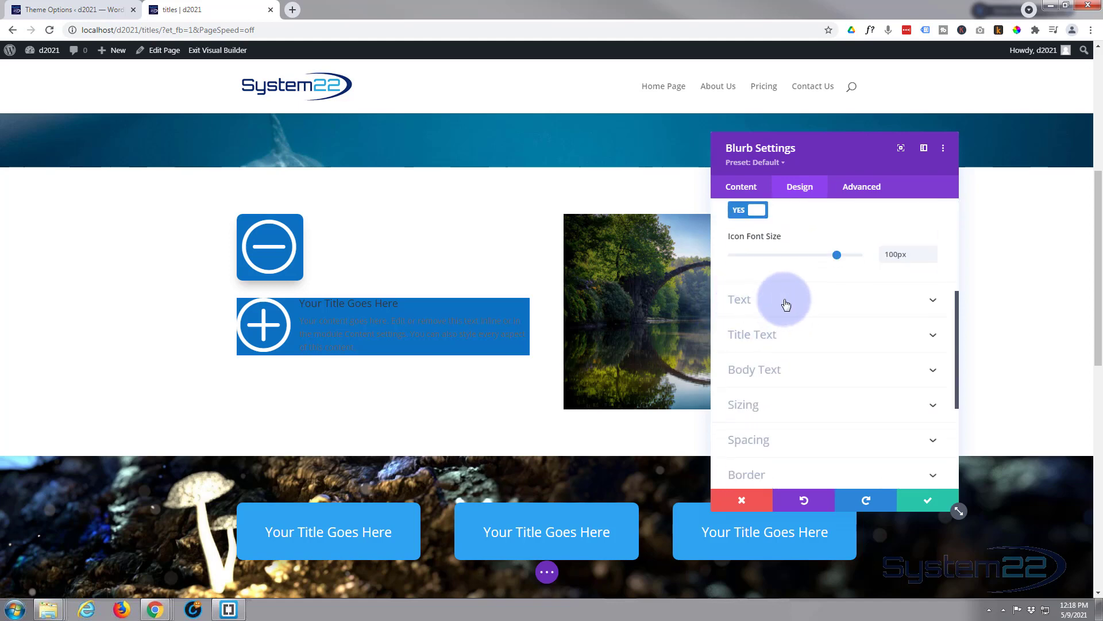
pyautogui.click(783, 300)
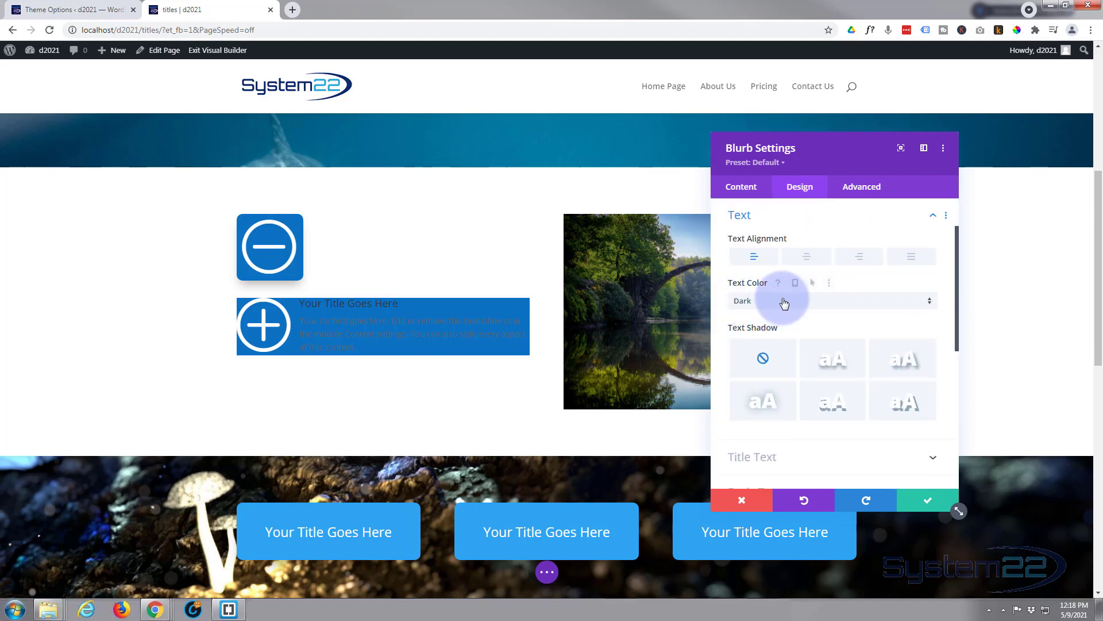
pyautogui.click(783, 302)
pyautogui.click(776, 318)
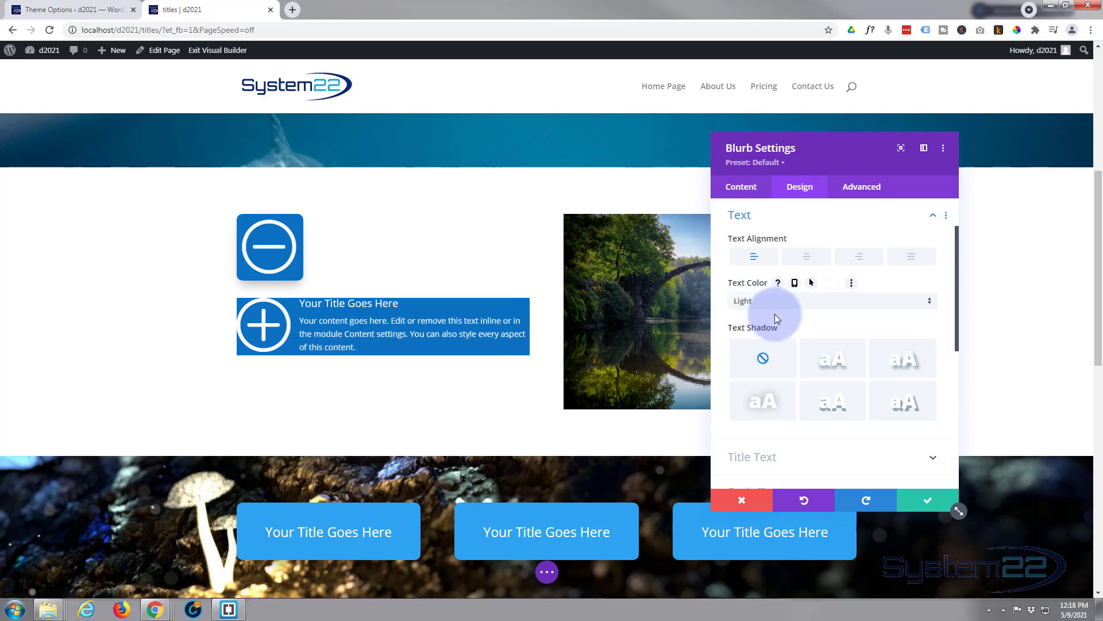
pyautogui.scroll(-2, 786, 325)
pyautogui.scroll(-1, 787, 325)
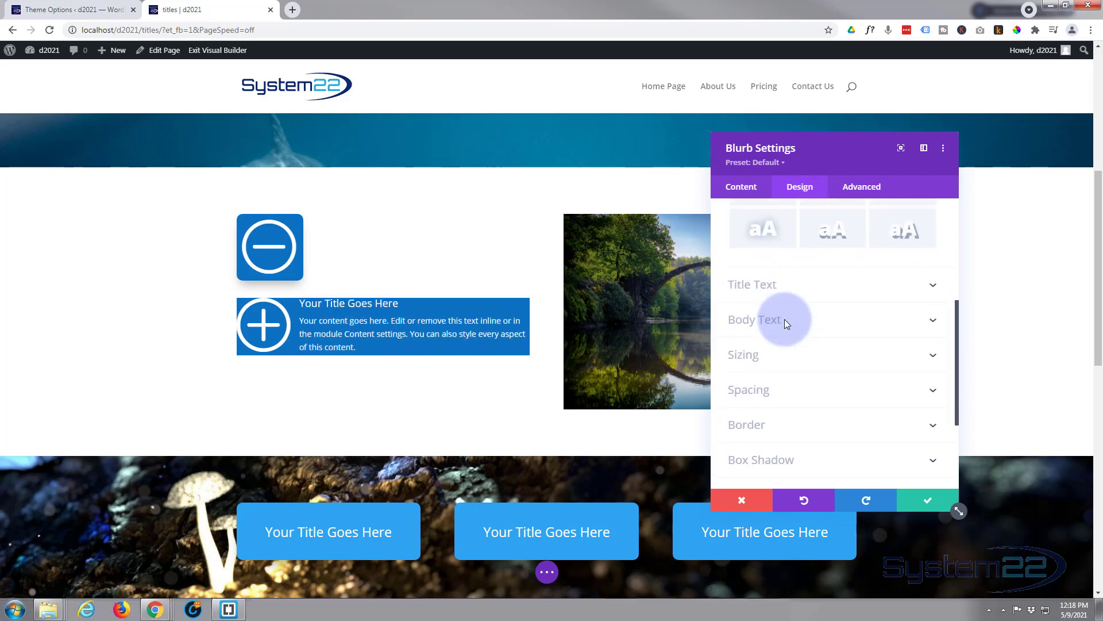
# Keep the title font at Default, set its weight to Bold and style it uppercase
pyautogui.click(811, 296)
pyautogui.click(793, 295)
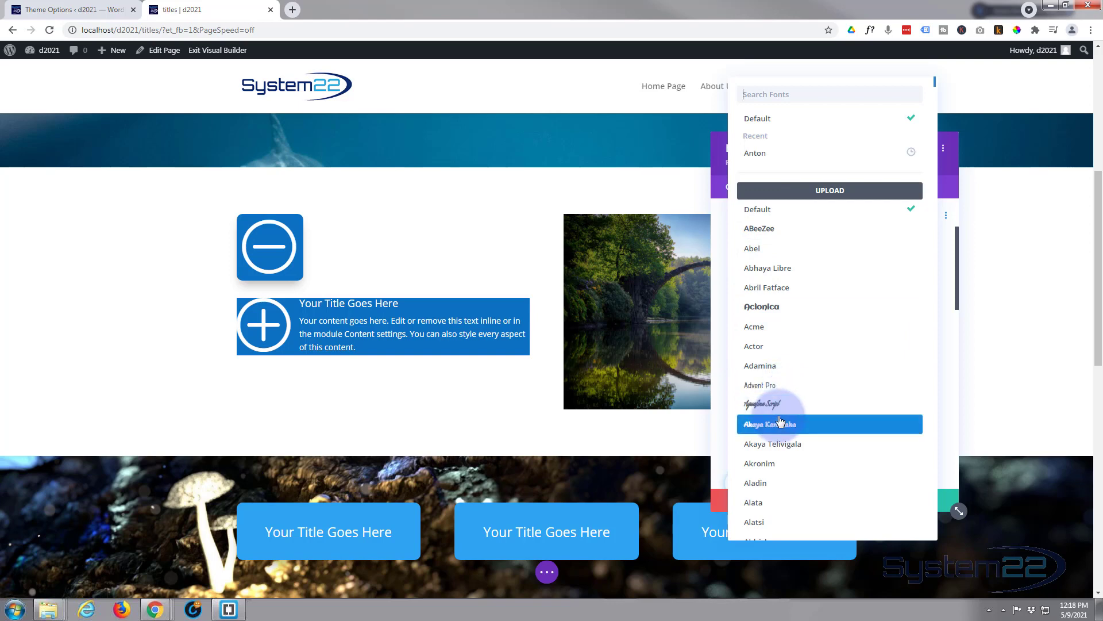
pyautogui.click(773, 119)
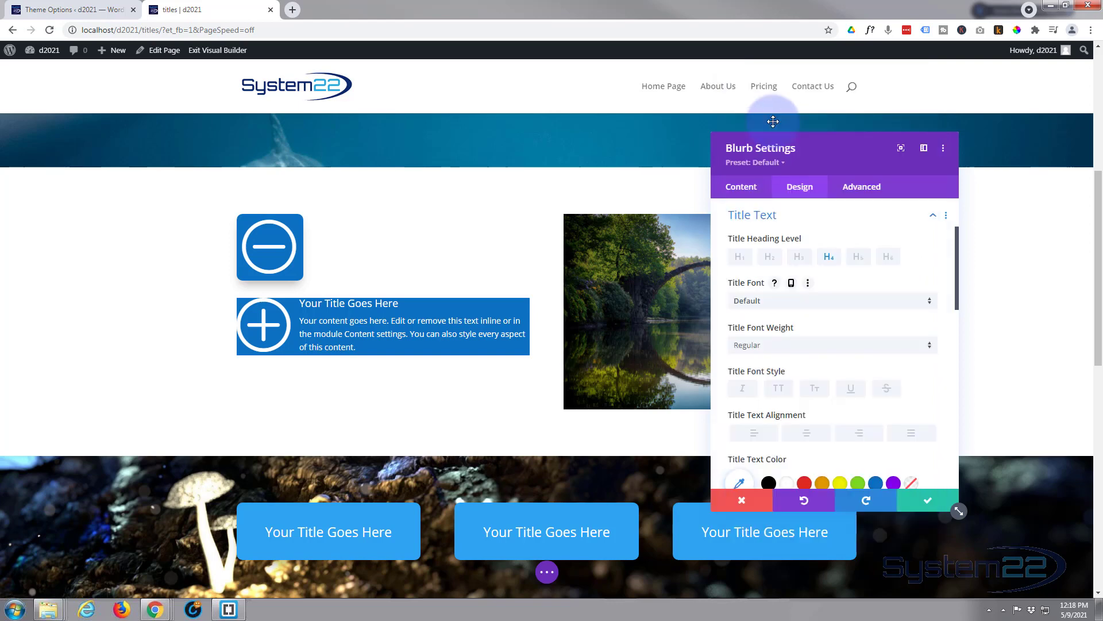
pyautogui.click(788, 344)
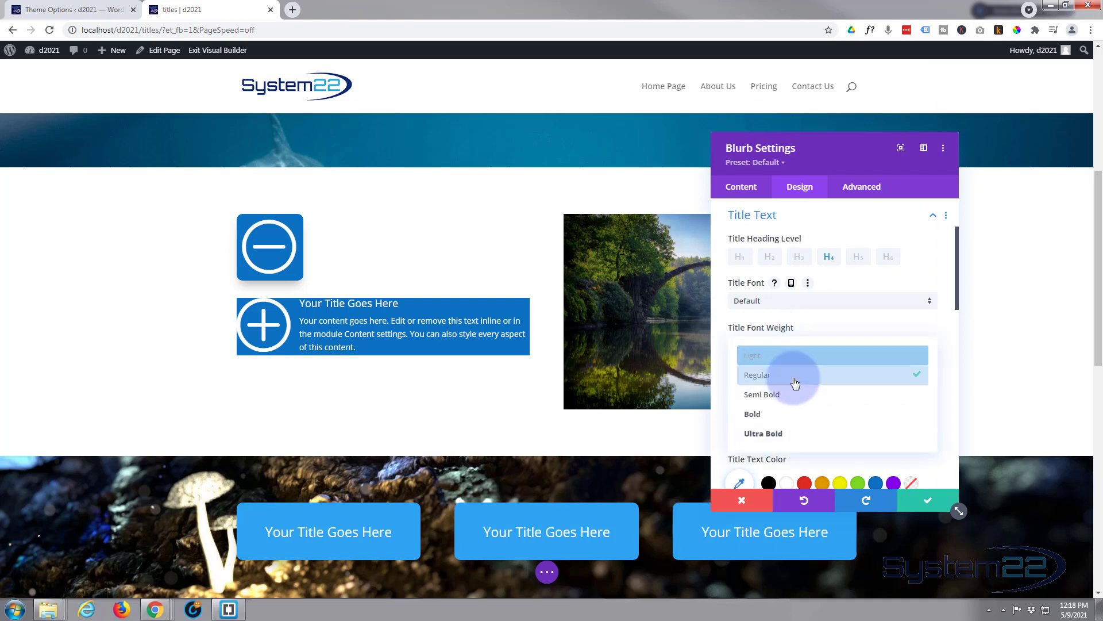
pyautogui.click(789, 415)
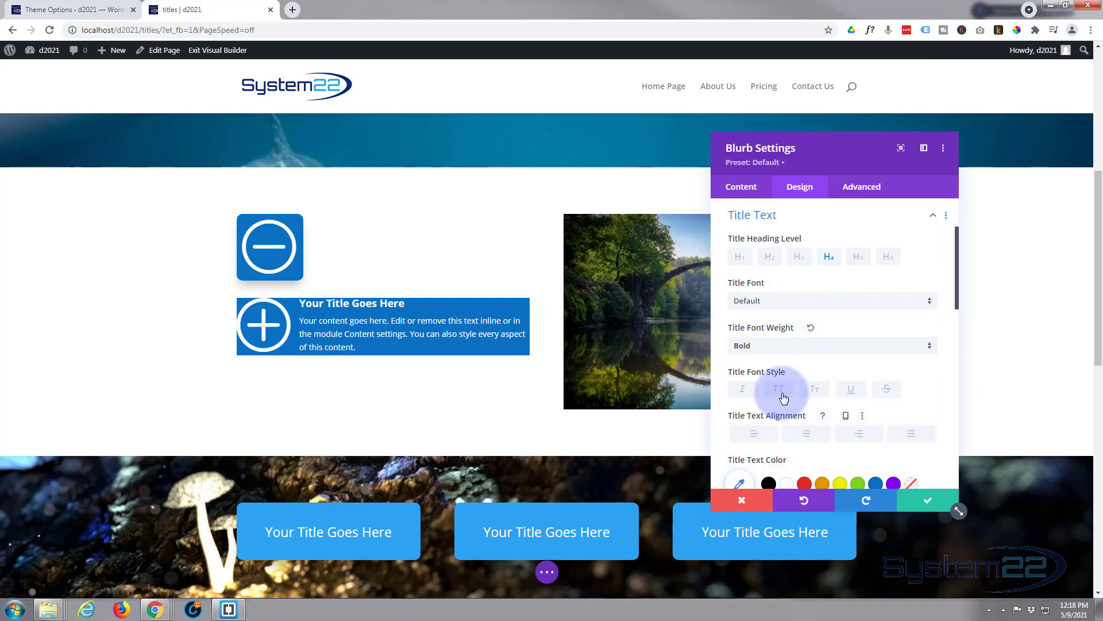
pyautogui.click(780, 392)
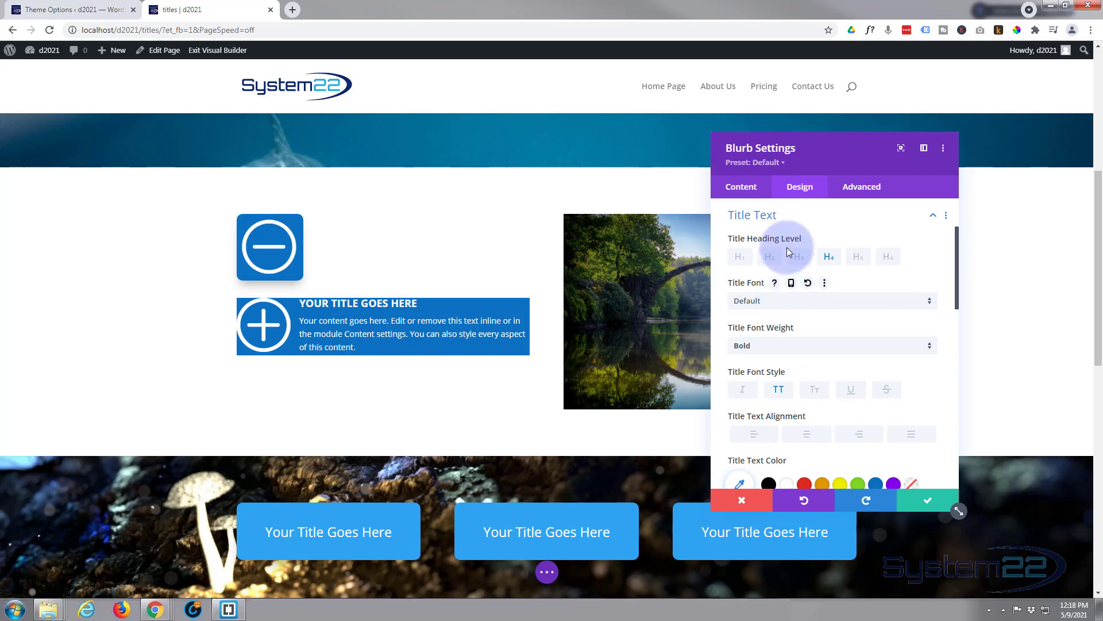
# Set the blurb's top, bottom, left and right padding to 10px
pyautogui.click(802, 222)
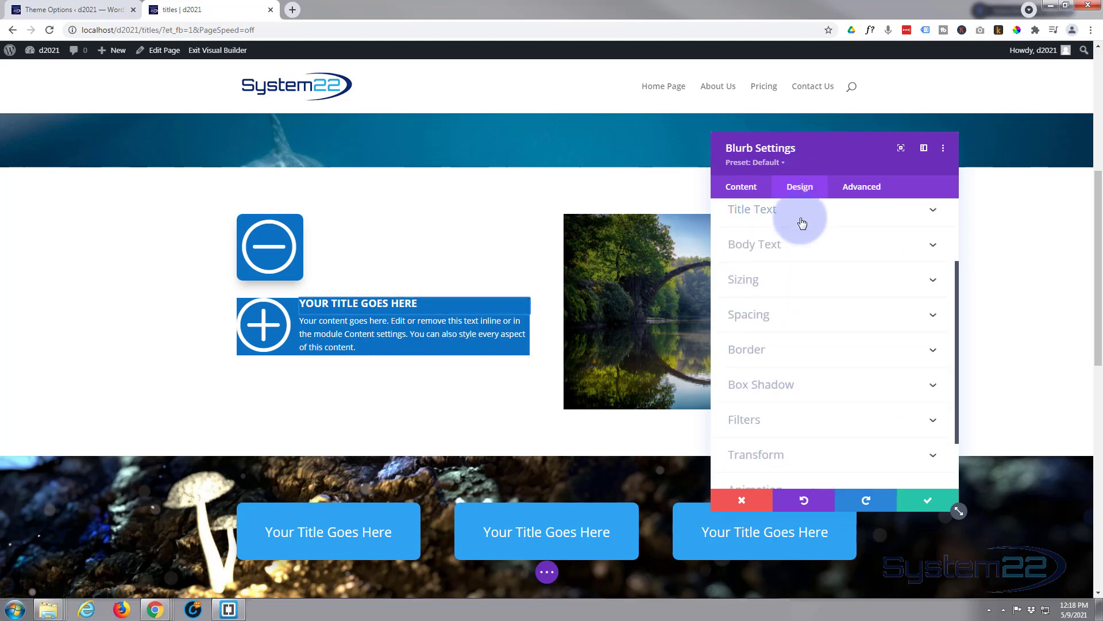
pyautogui.click(800, 320)
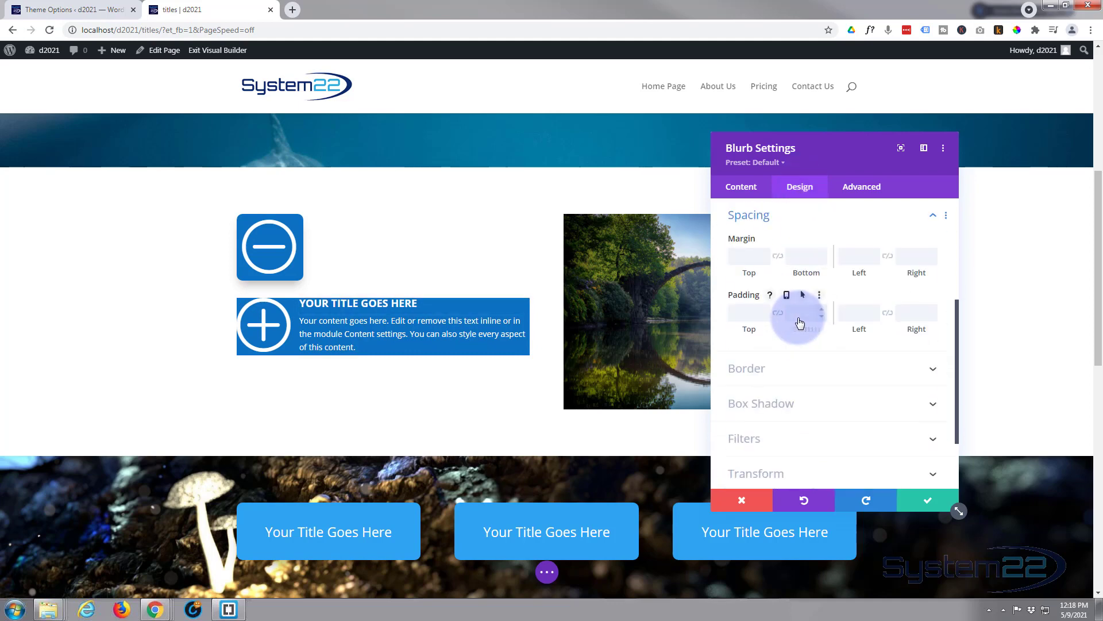
pyautogui.click(736, 312)
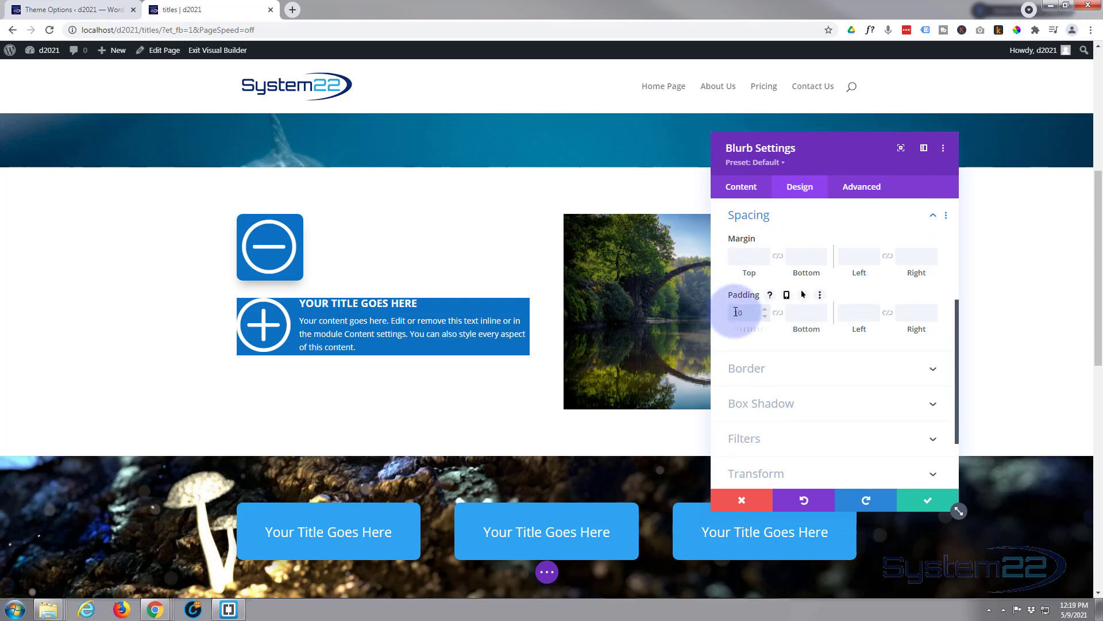
pyautogui.click(778, 313)
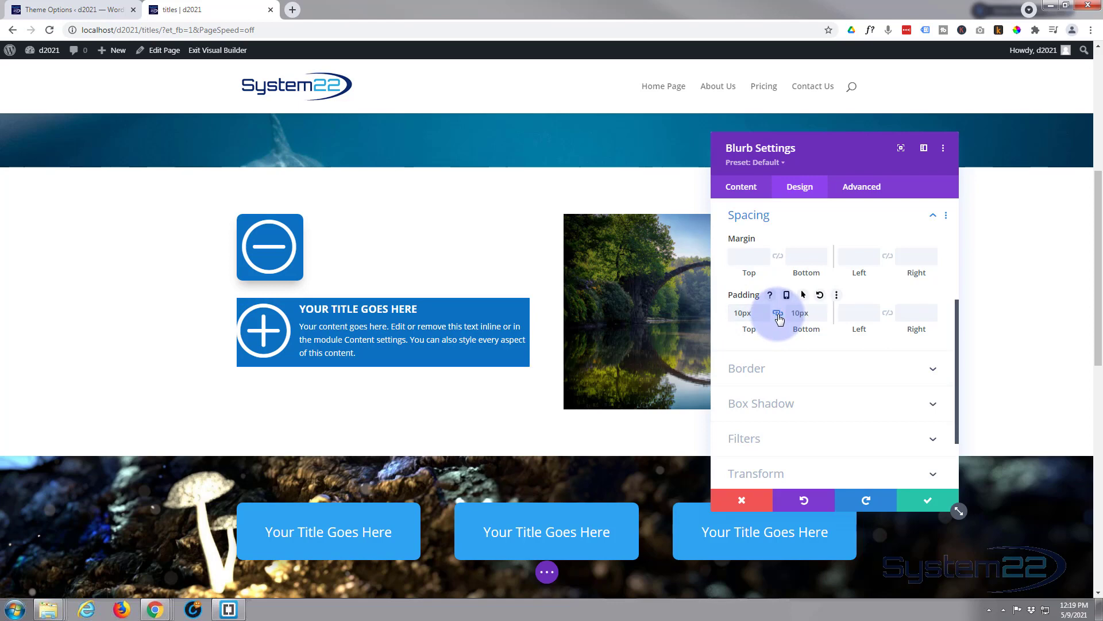
pyautogui.click(847, 312)
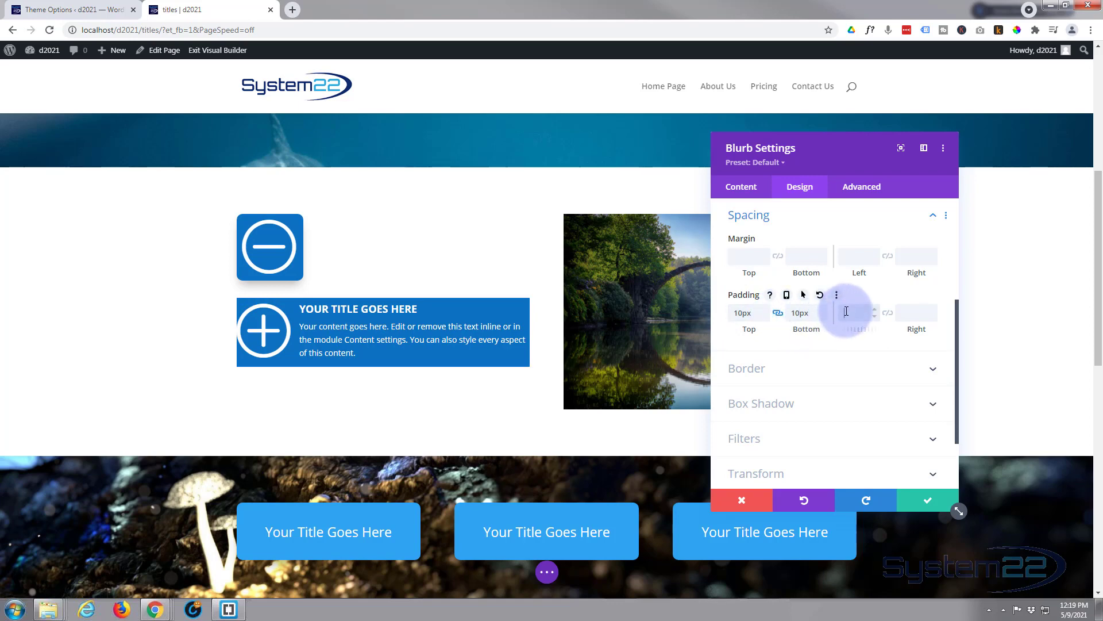
pyautogui.write('10')
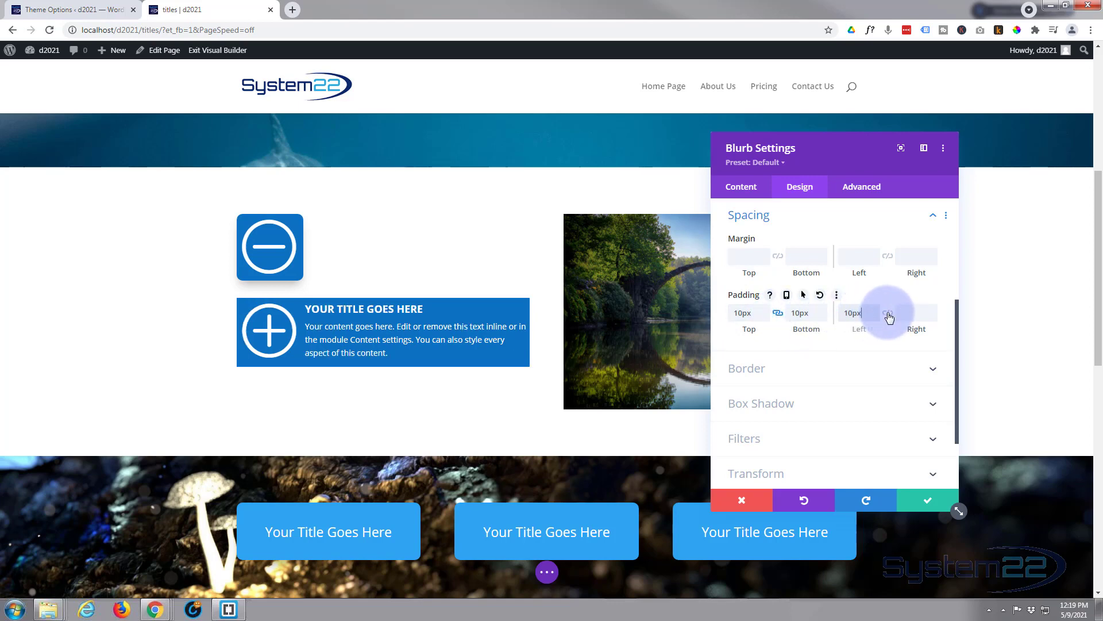
pyautogui.click(888, 313)
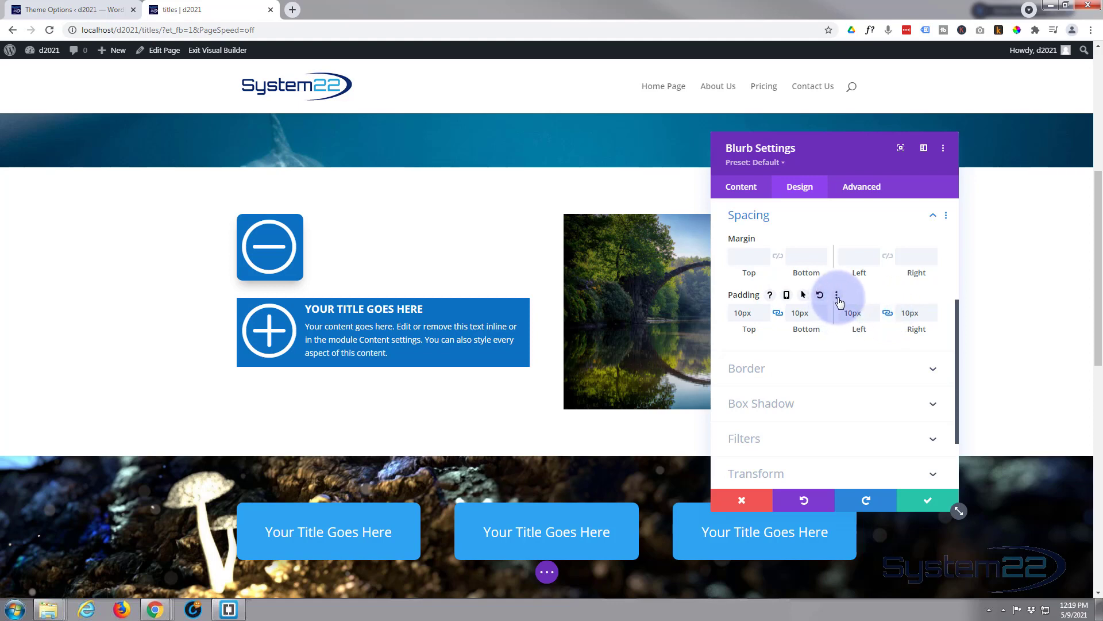
pyautogui.scroll(-3, 839, 299)
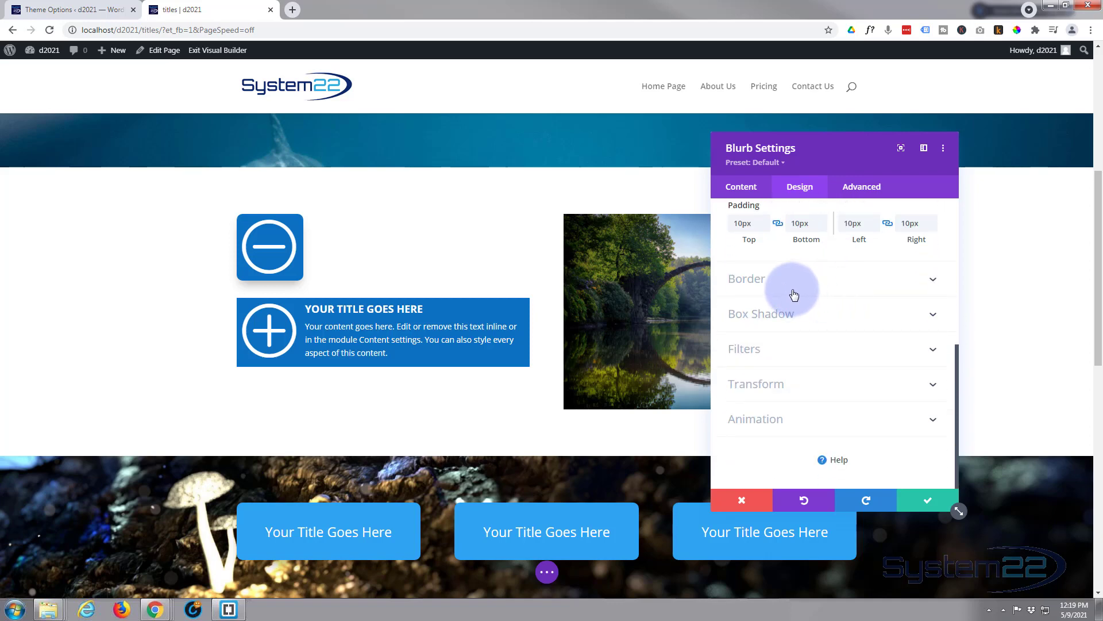
# Set a linked 10px Rounded Corners radius on all four blurb corners
pyautogui.click(820, 281)
pyautogui.click(763, 279)
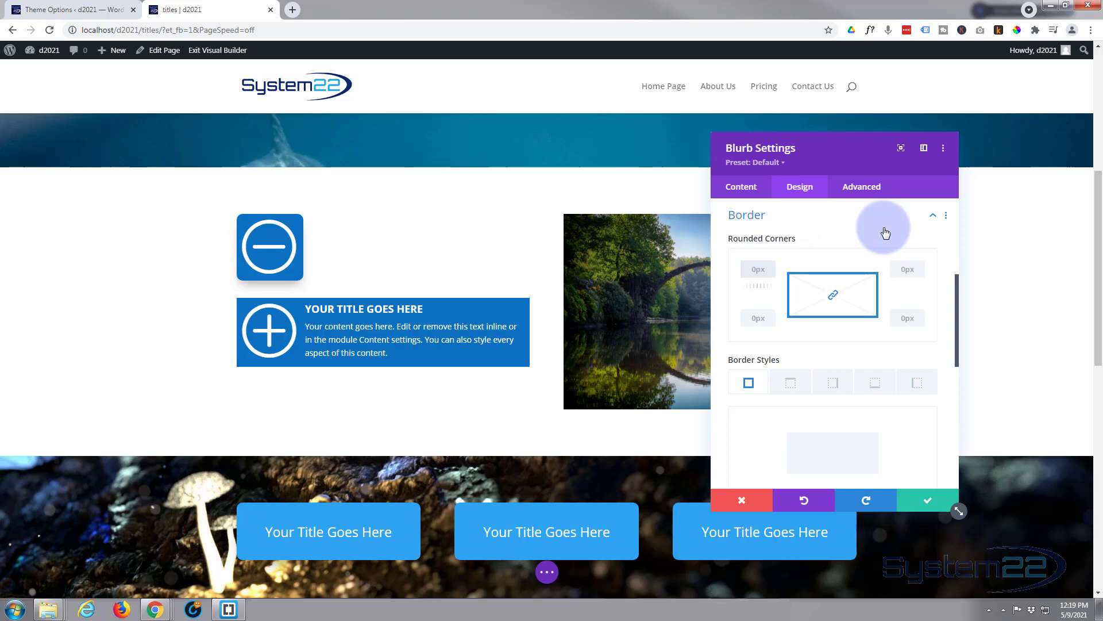
pyautogui.write('10')
pyautogui.click(834, 295)
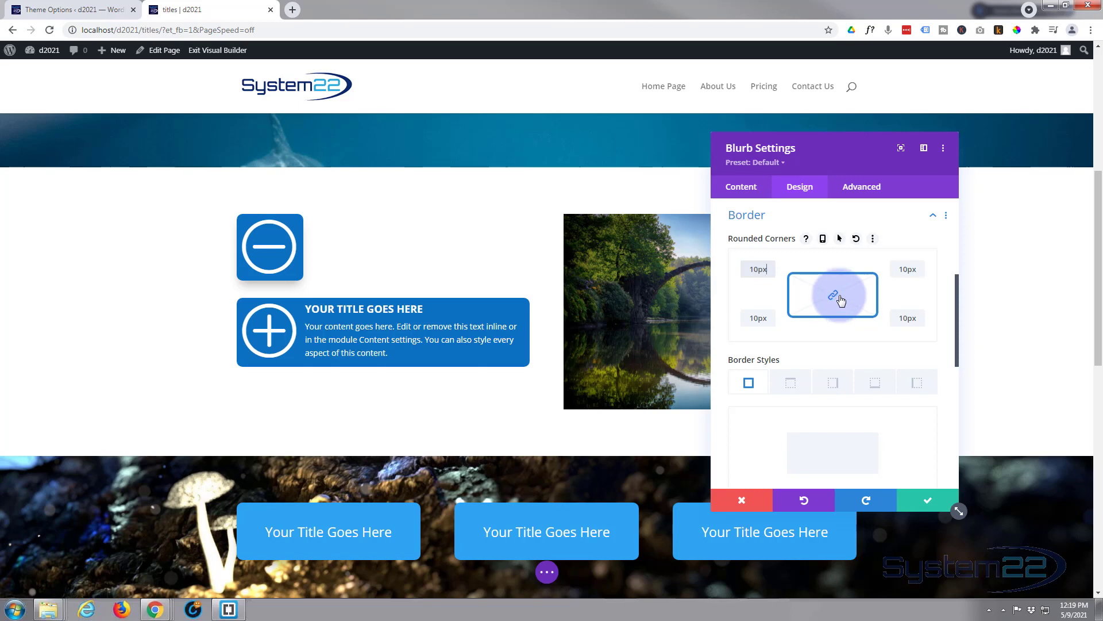
pyautogui.click(665, 315)
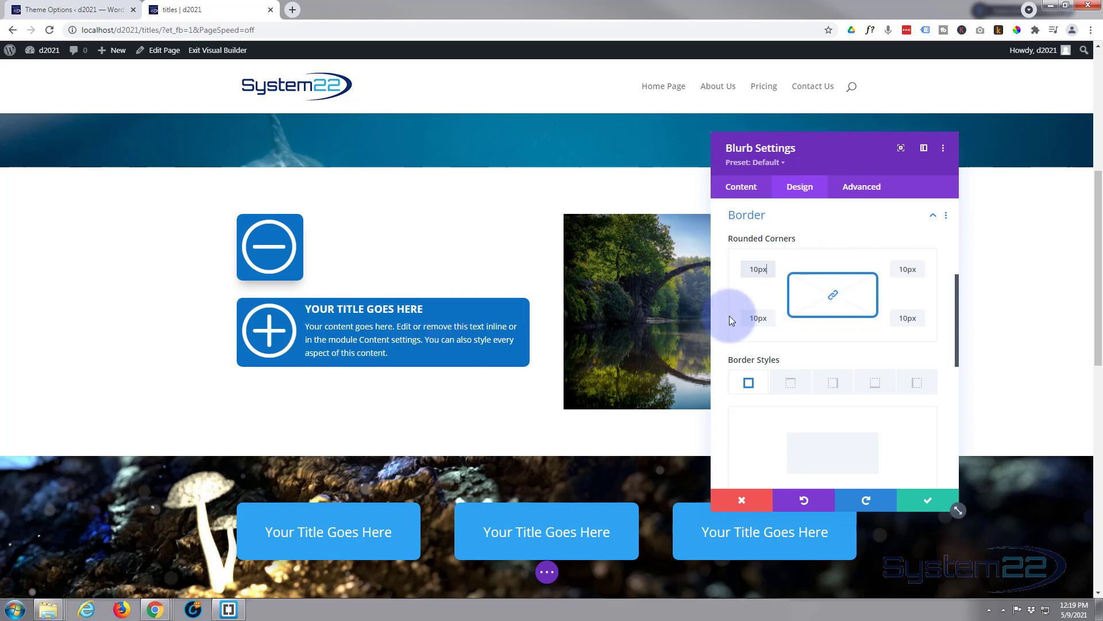
pyautogui.click(820, 223)
pyautogui.click(820, 316)
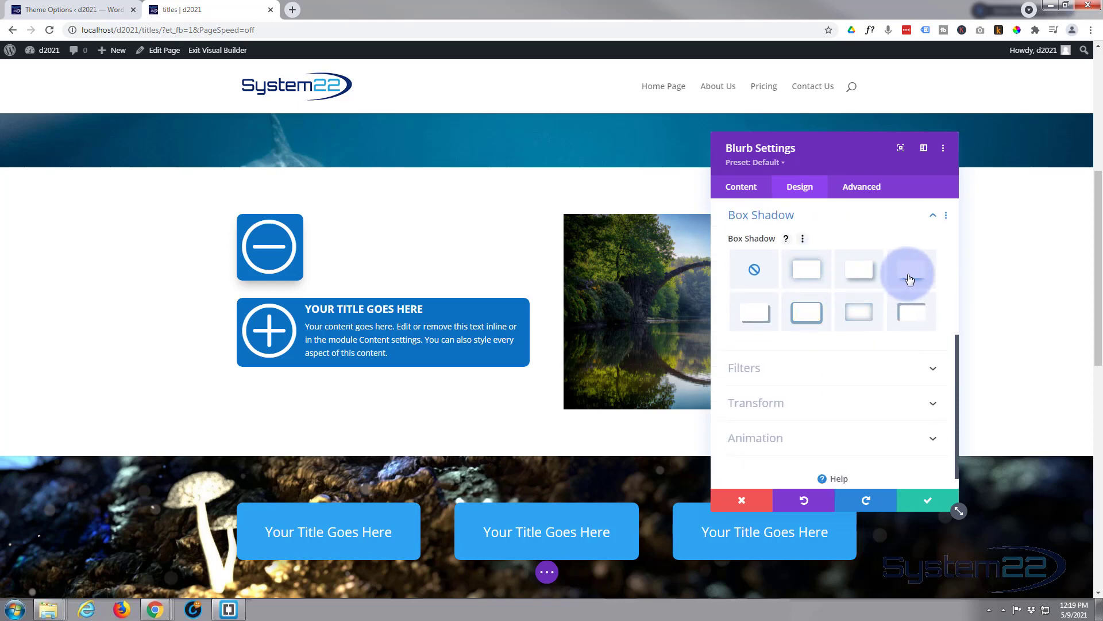
# Apply the fourth Box Shadow preset (12px vertical offset, 18px blur) to the blurb
pyautogui.click(909, 279)
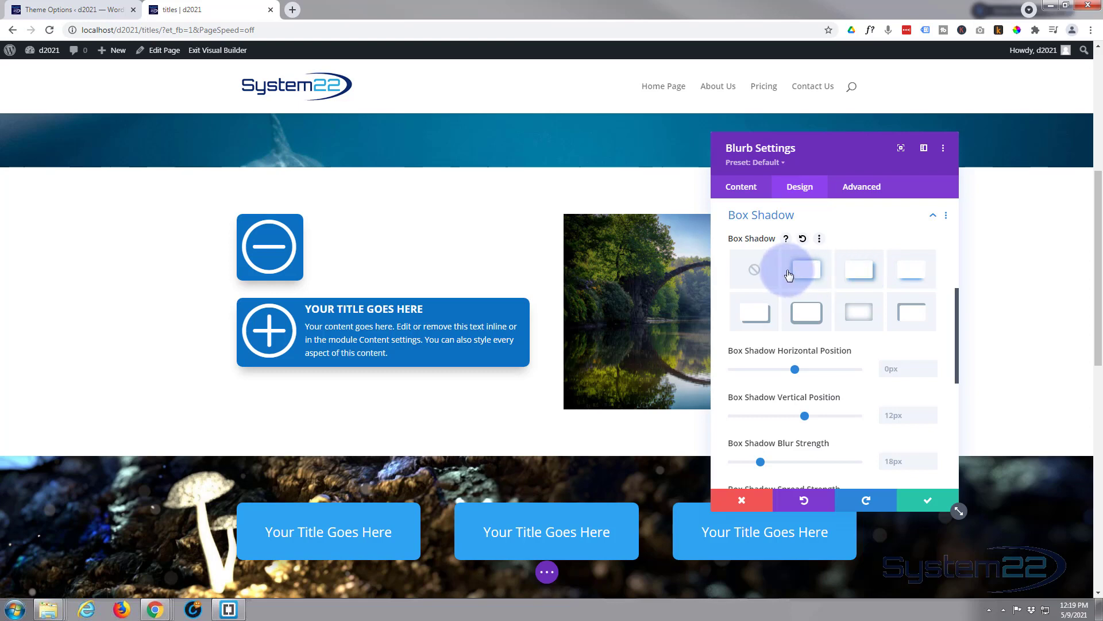
pyautogui.click(853, 216)
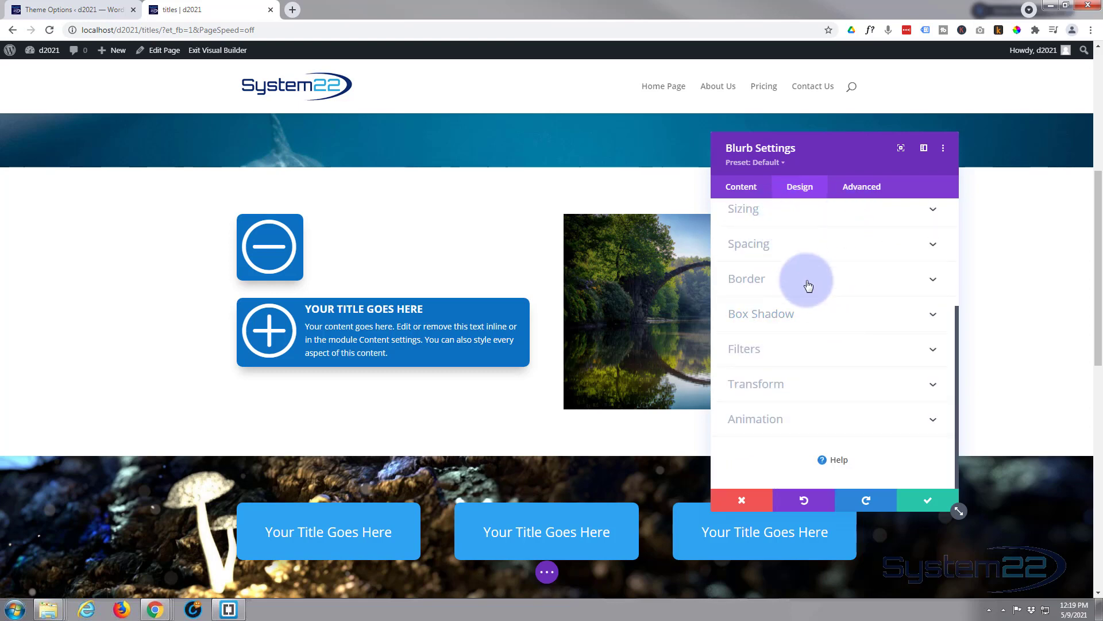
pyautogui.scroll(3, 805, 304)
# Set the blurb's Sizing Width and Height both to 116px
pyautogui.click(800, 389)
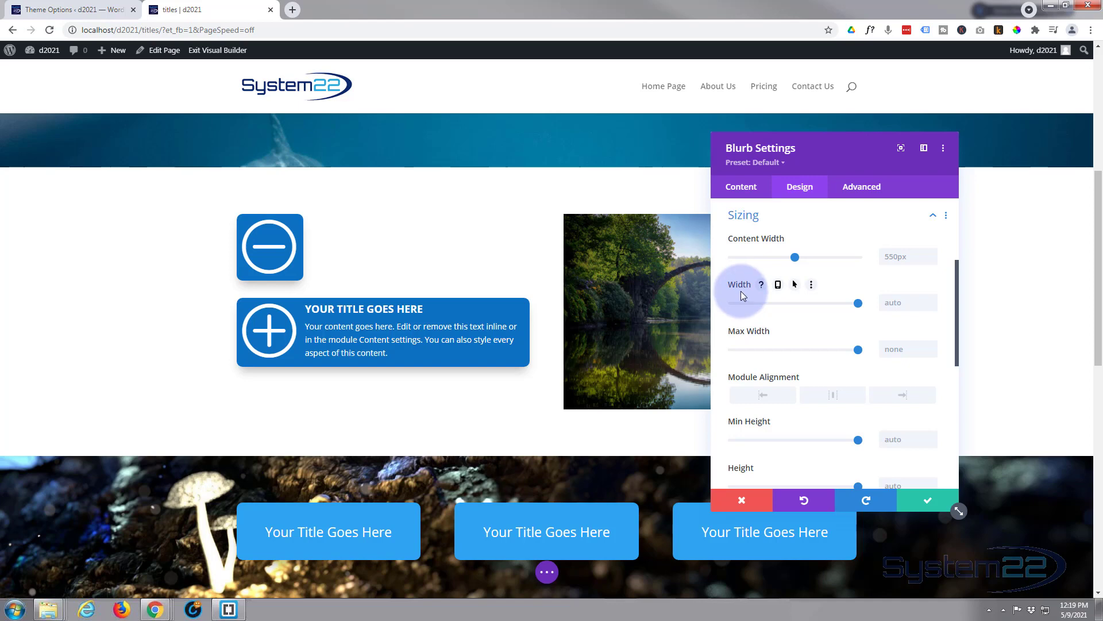
pyautogui.click(889, 302)
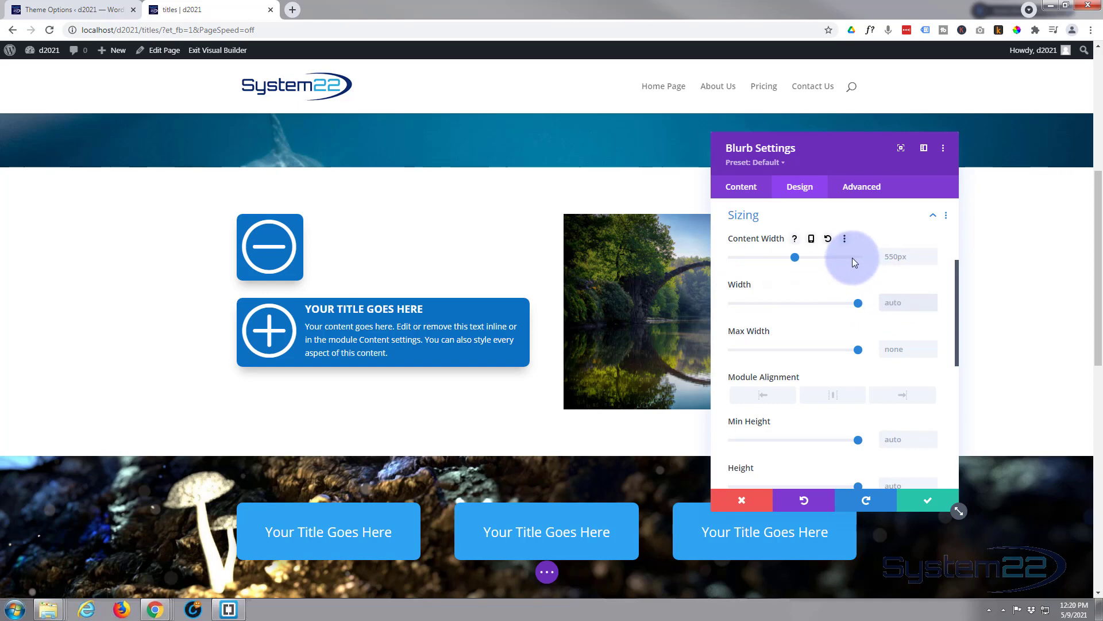
pyautogui.write('110')
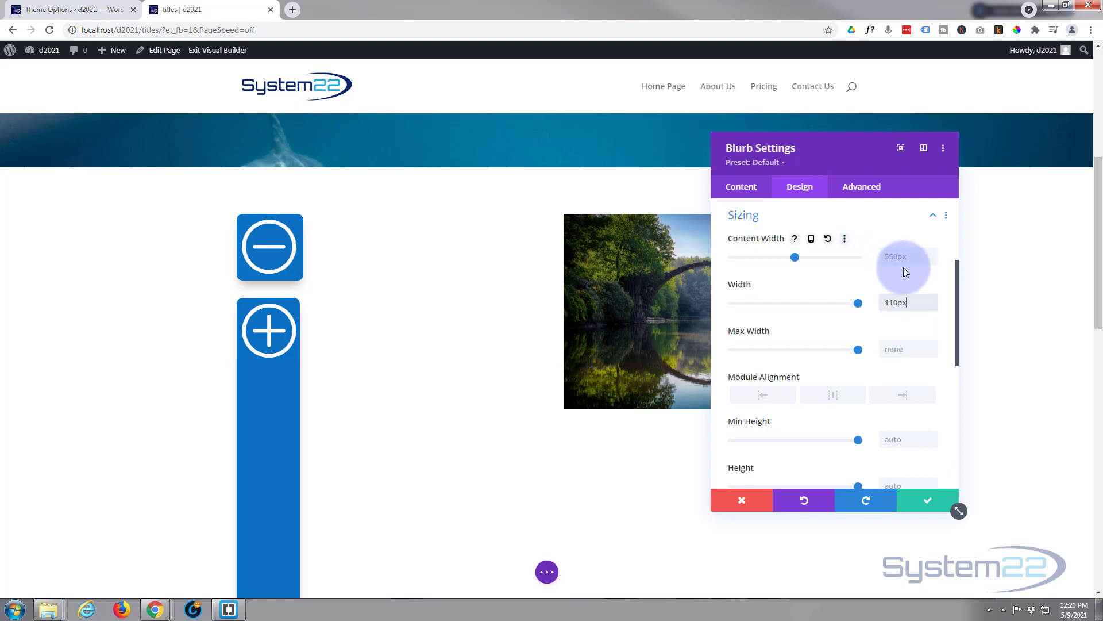
pyautogui.press('Up')
pyautogui.press('Up')
pyautogui.press('Up')
pyautogui.press('Up')
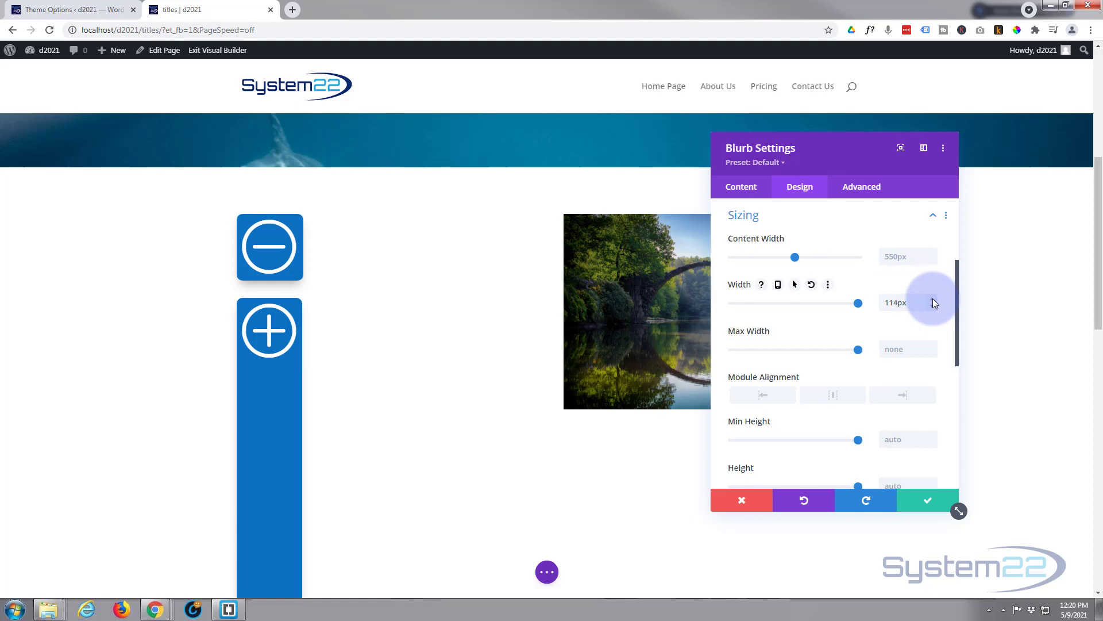
pyautogui.press('Up')
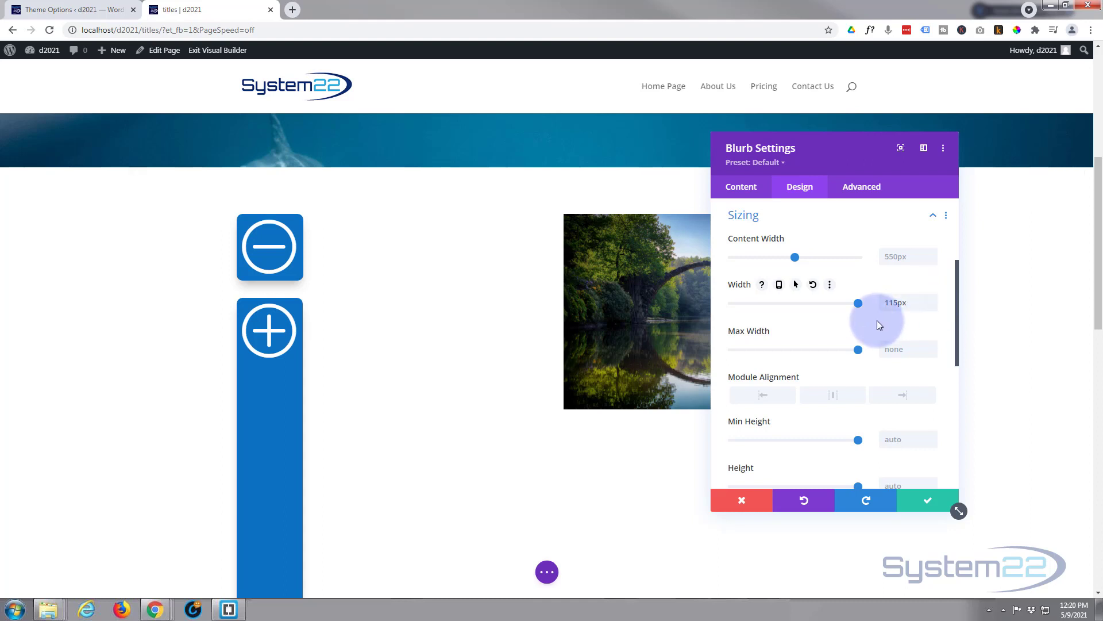
pyautogui.scroll(-2, 877, 319)
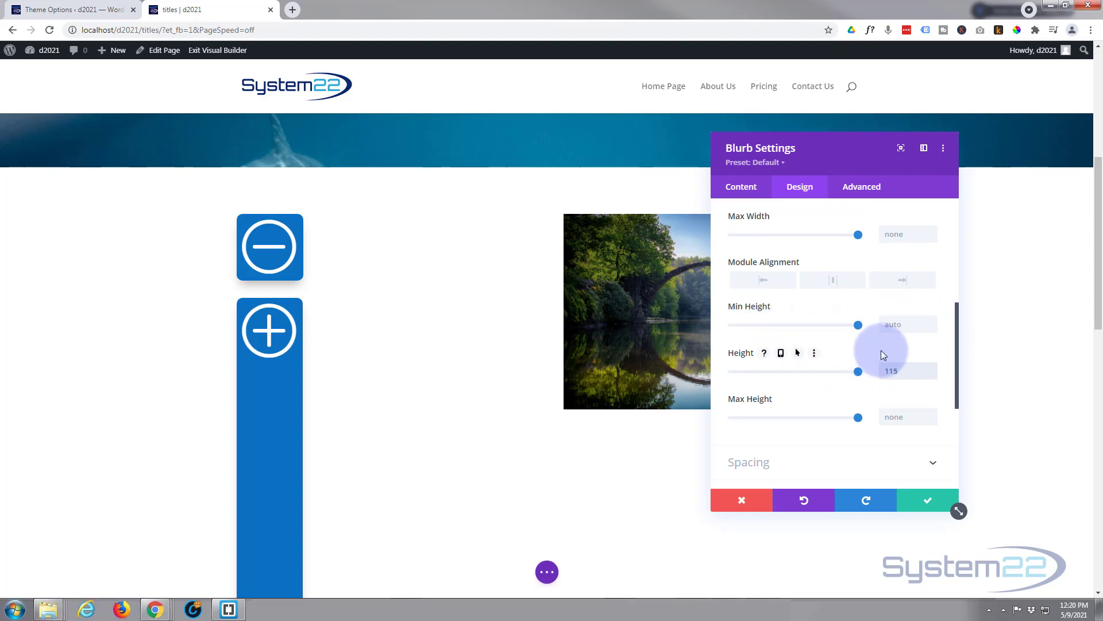
pyautogui.write('px')
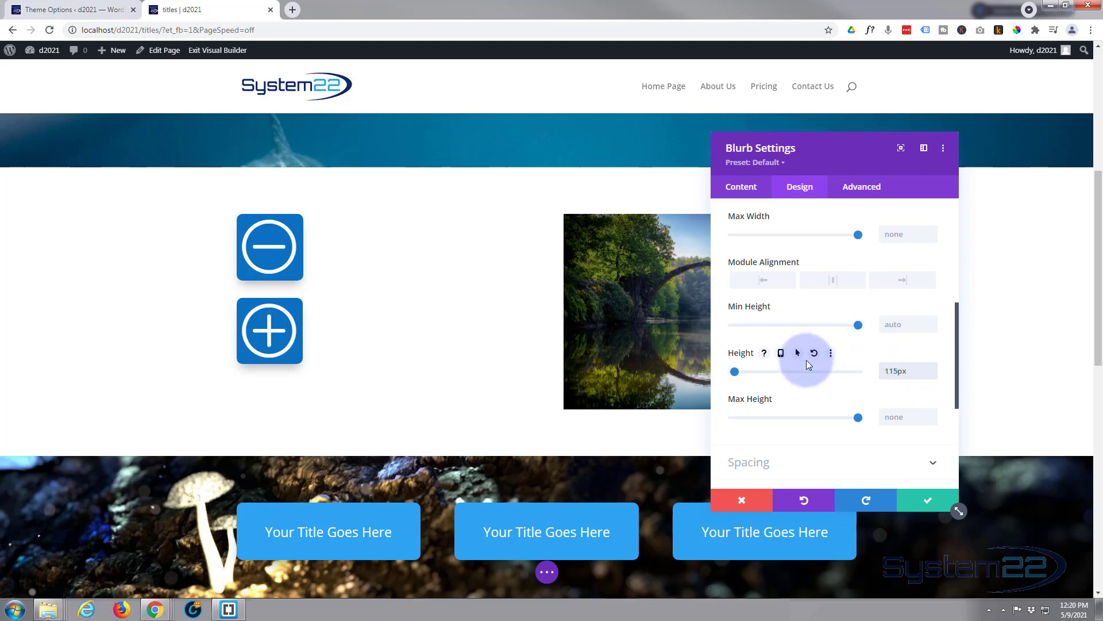
pyautogui.press('Up')
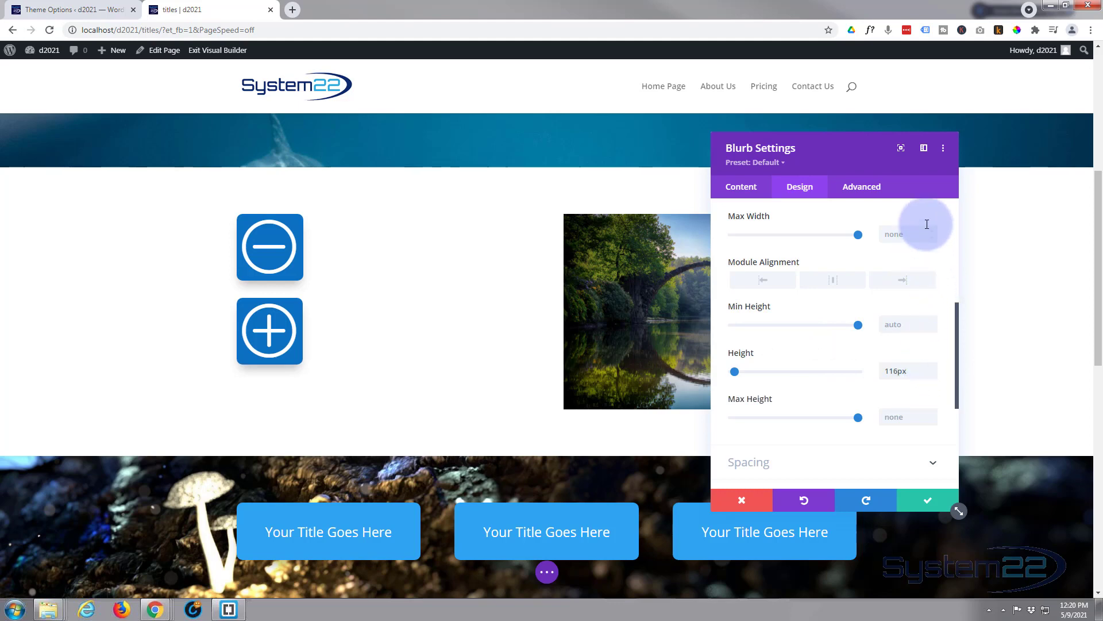
pyautogui.scroll(2, 927, 298)
pyautogui.click(931, 299)
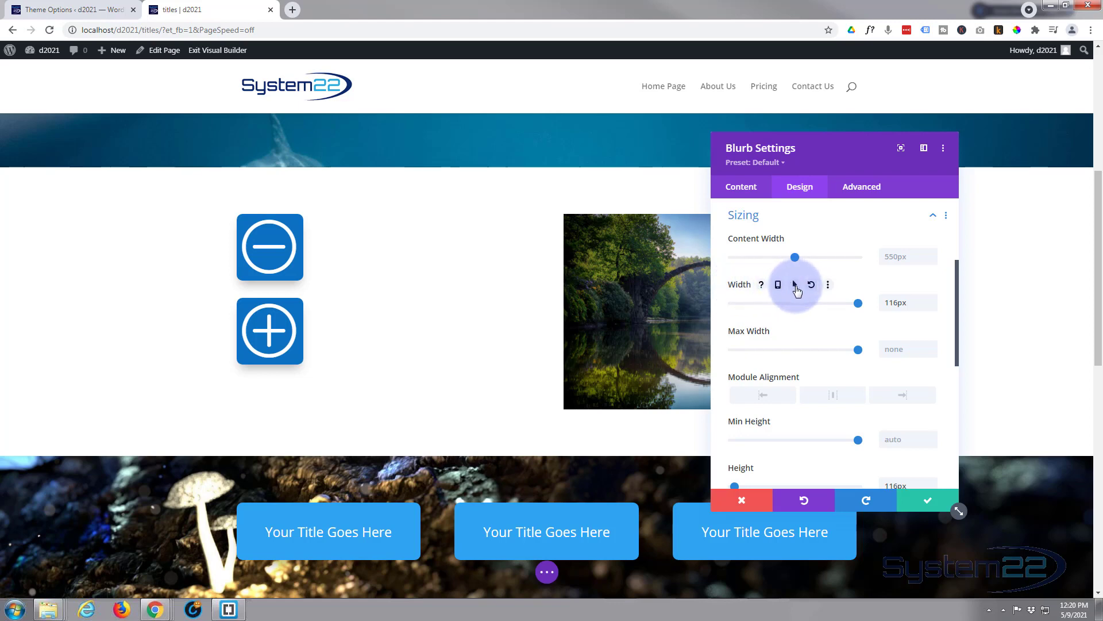
# Enable hover options for Width and set the hover Width to 450px
pyautogui.click(796, 285)
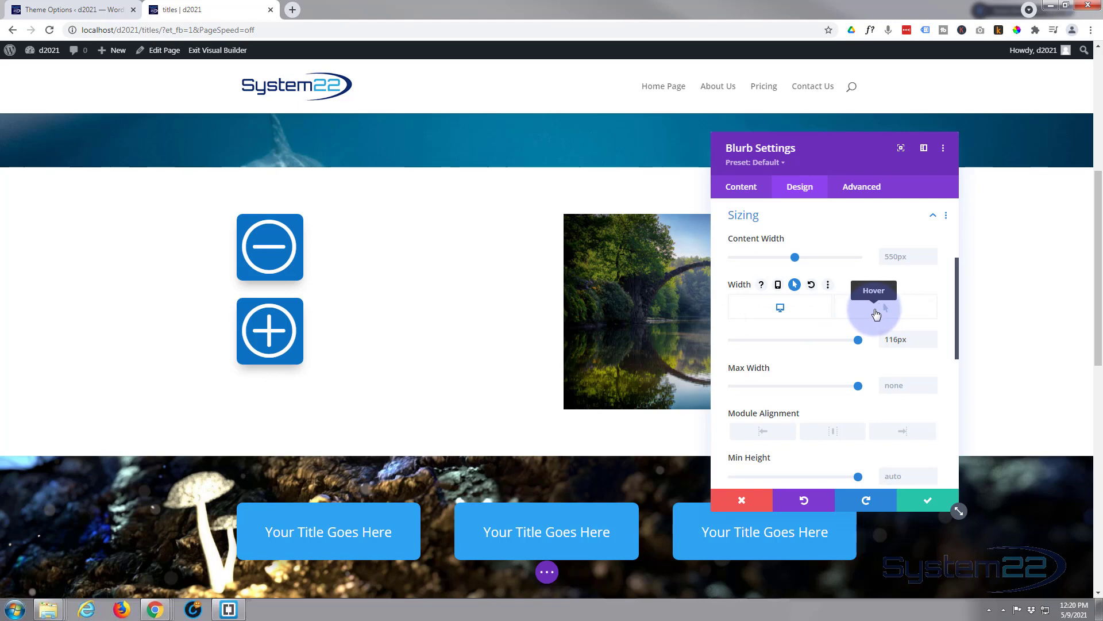
pyautogui.click(876, 313)
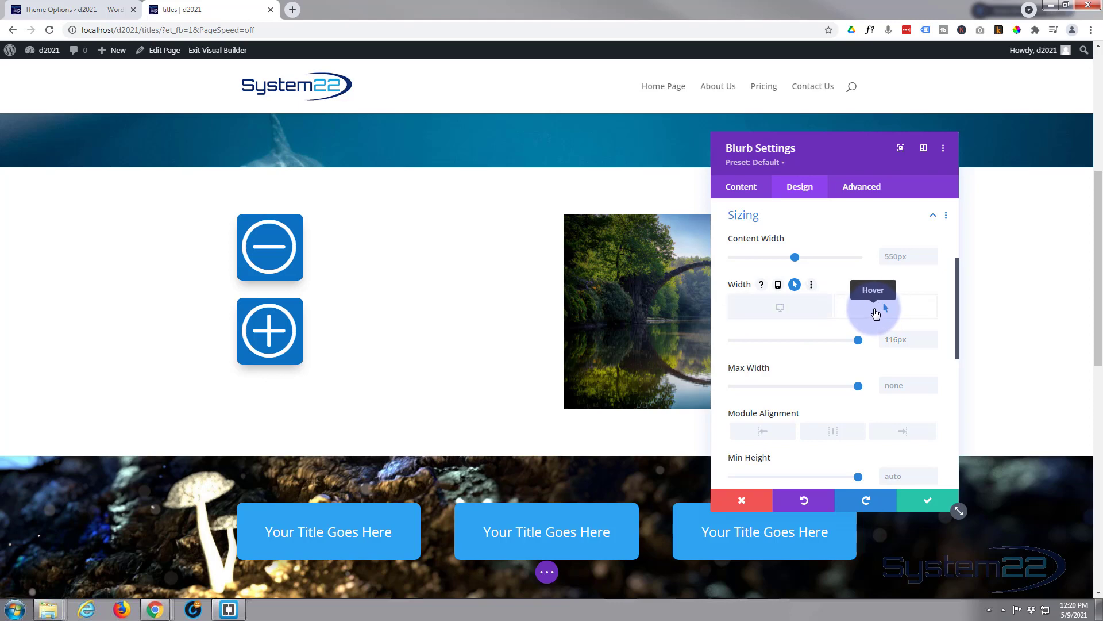
pyautogui.click(794, 313)
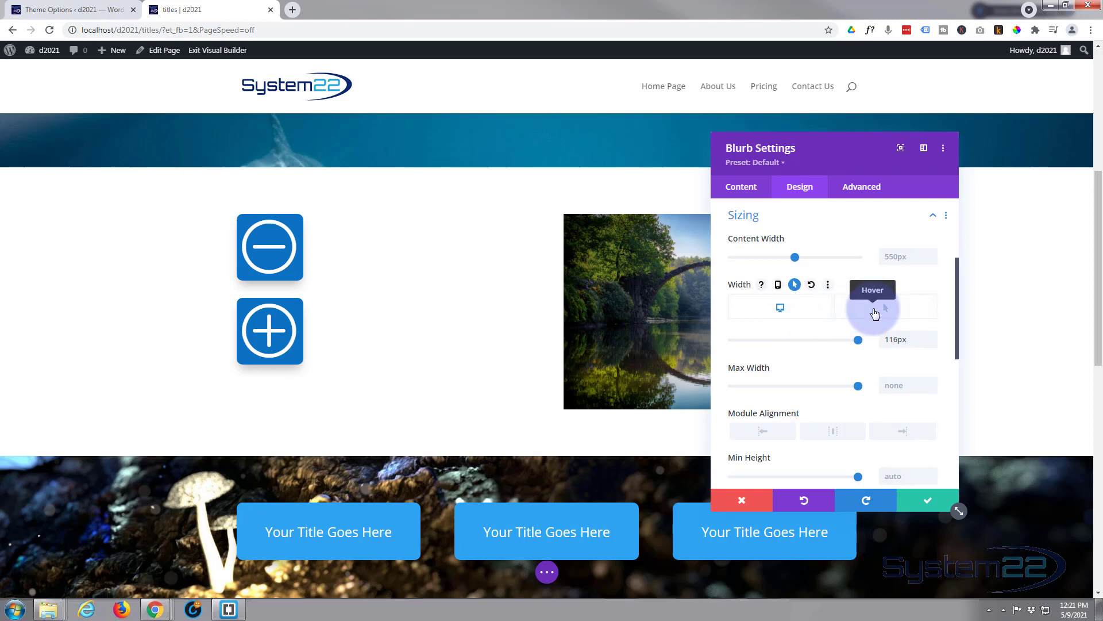
pyautogui.click(875, 313)
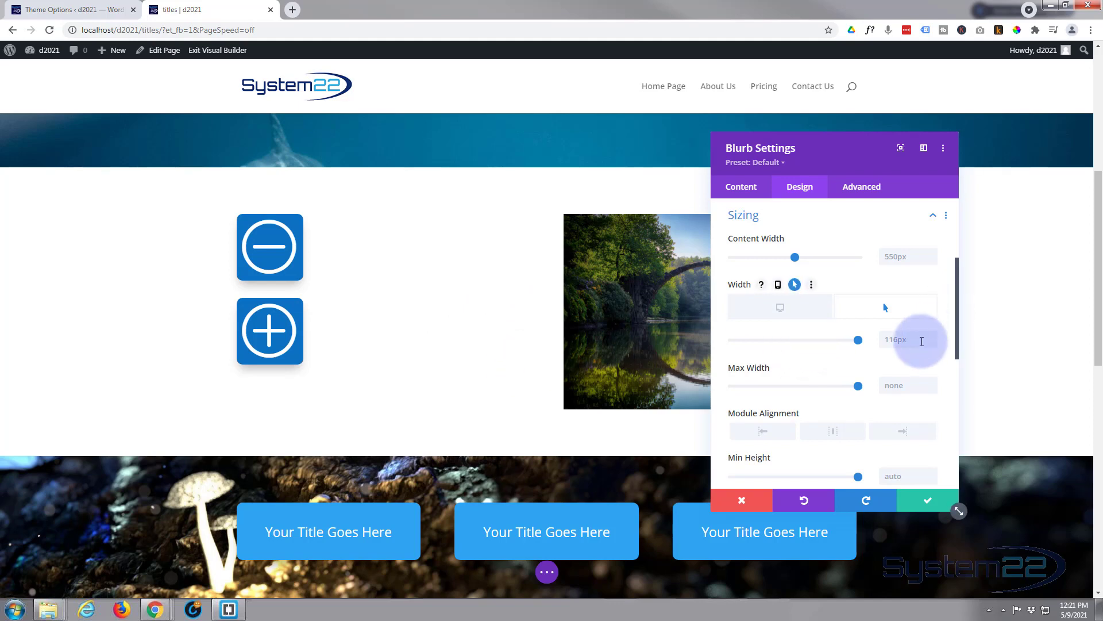
pyautogui.click(896, 338)
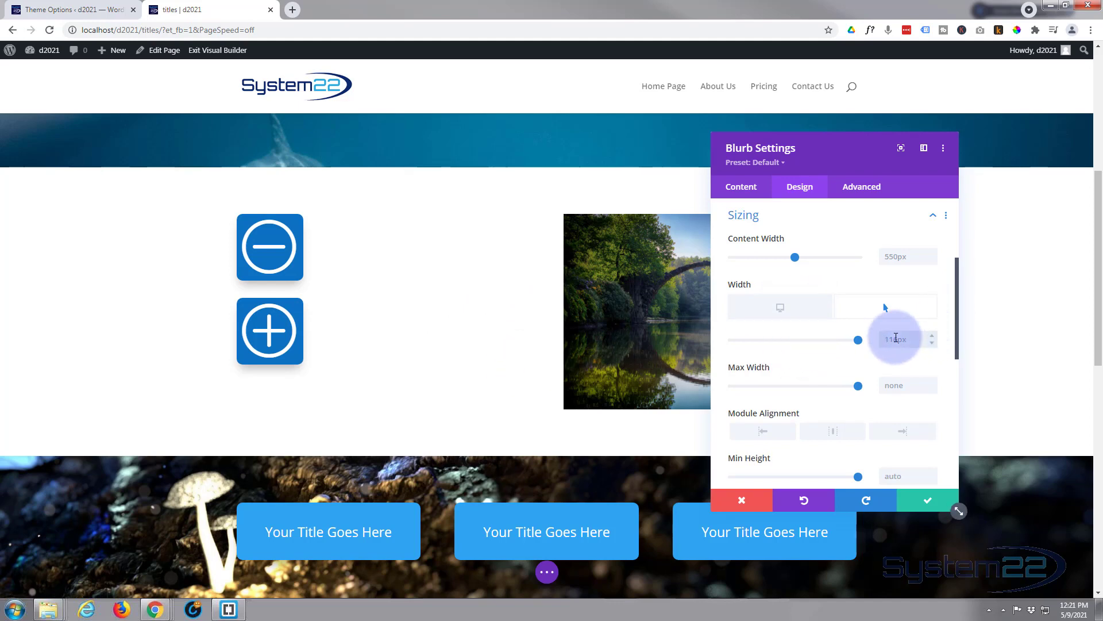
pyautogui.write('450px')
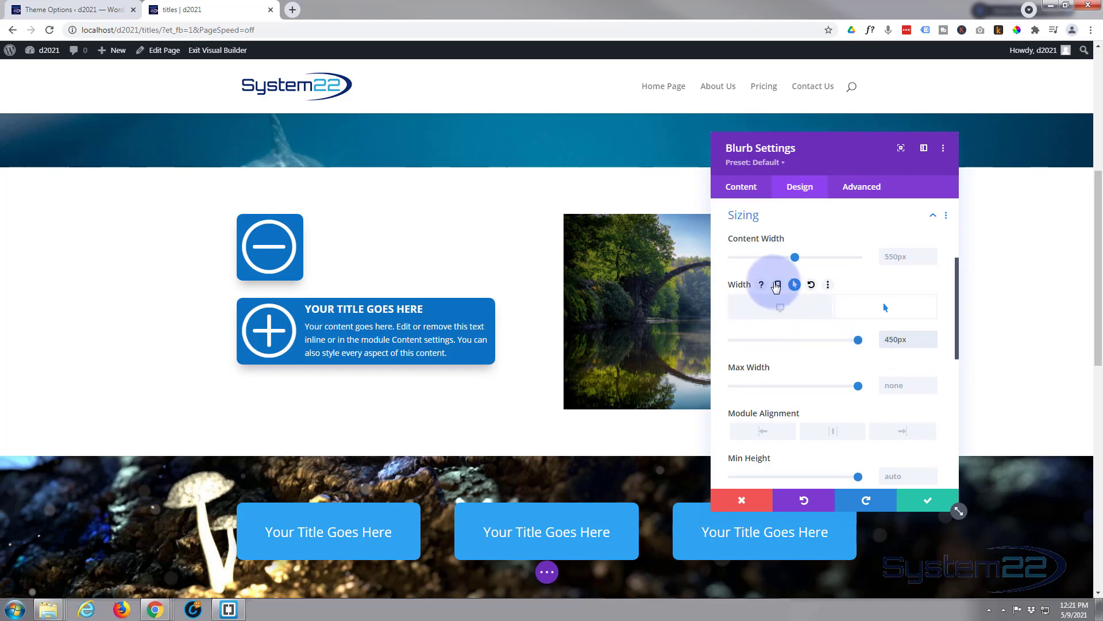
# Keep per-device settings off and leave the normal desktop Width at 116px
pyautogui.click(779, 287)
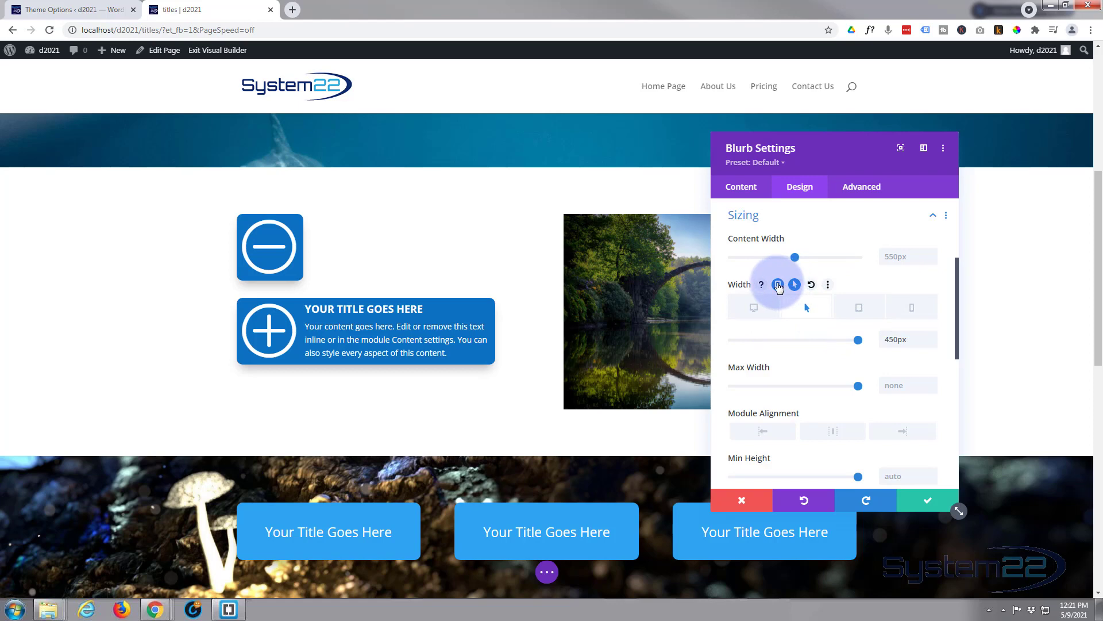
pyautogui.click(779, 285)
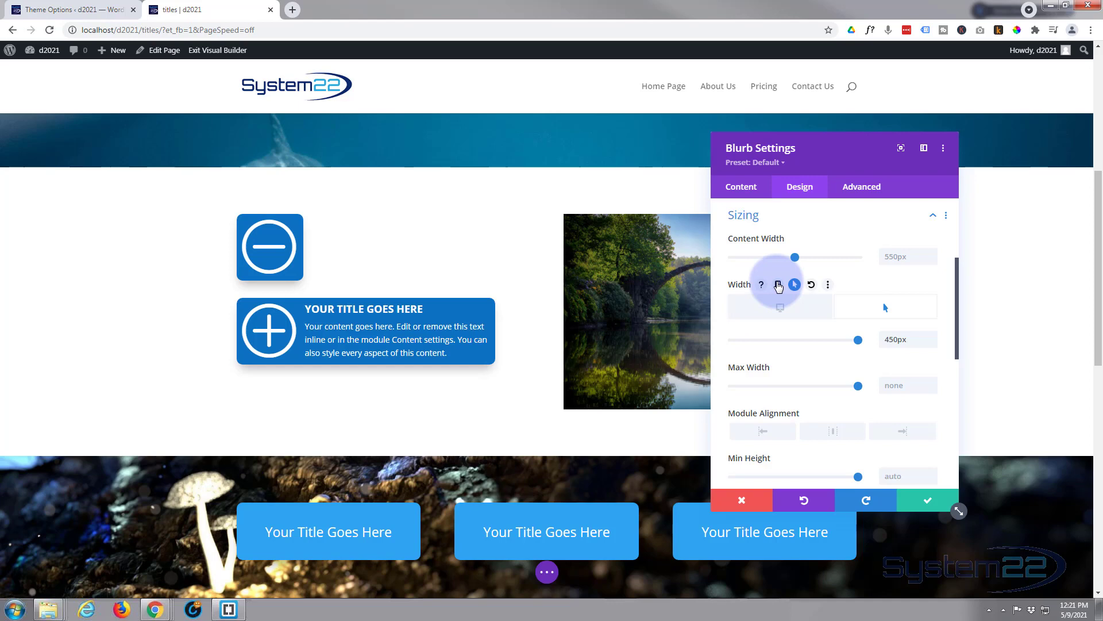
pyautogui.click(888, 308)
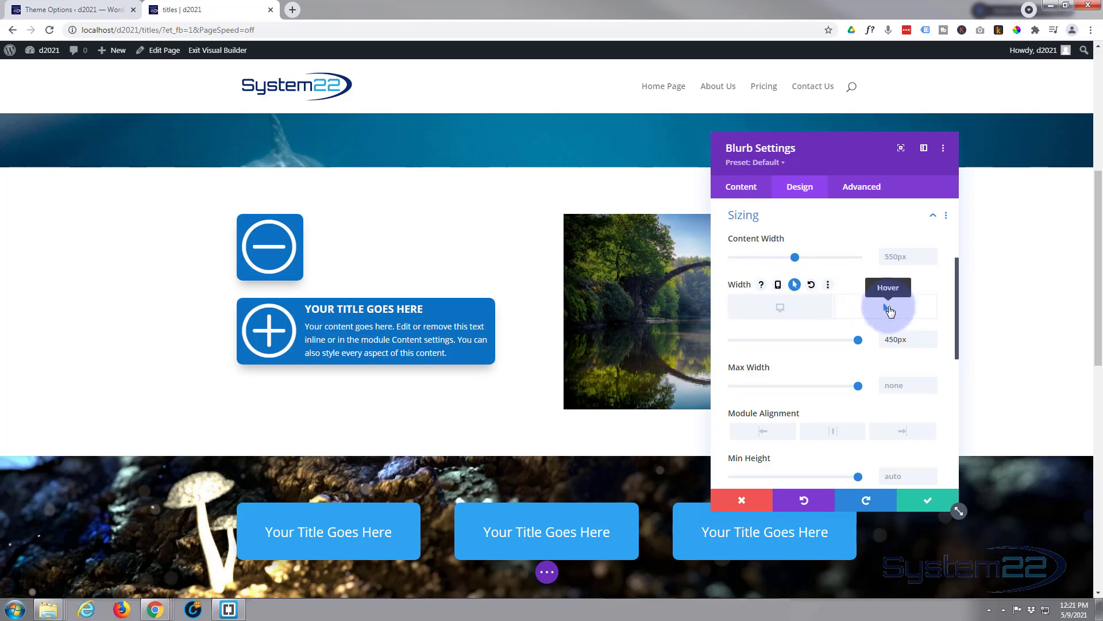
pyautogui.click(778, 310)
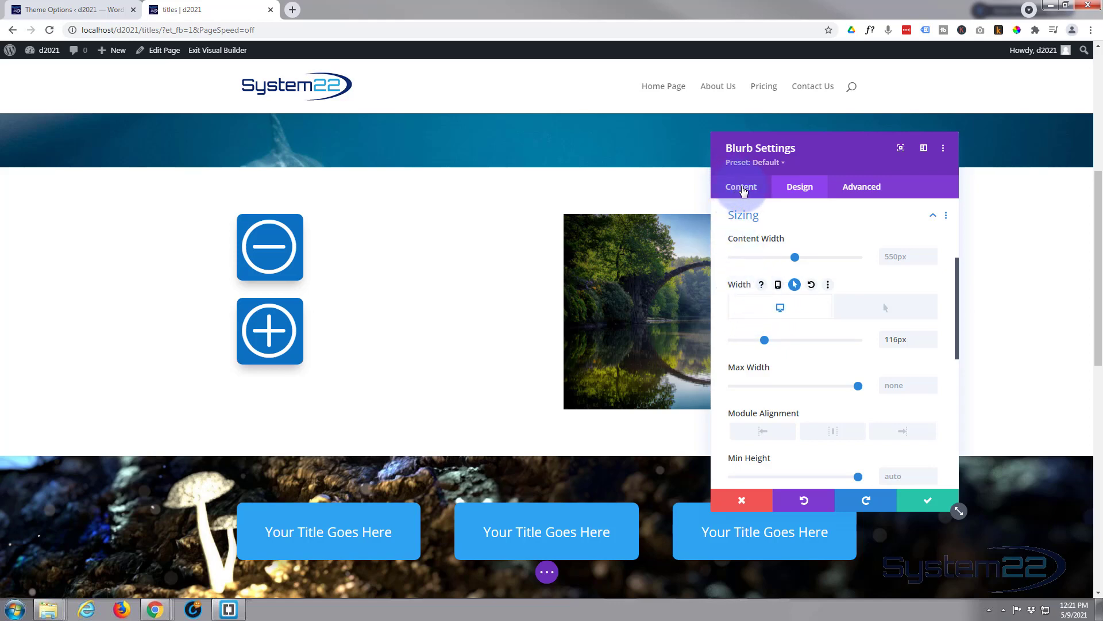
# Enable a hover background and set its colour to purple #8300e9
pyautogui.click(742, 190)
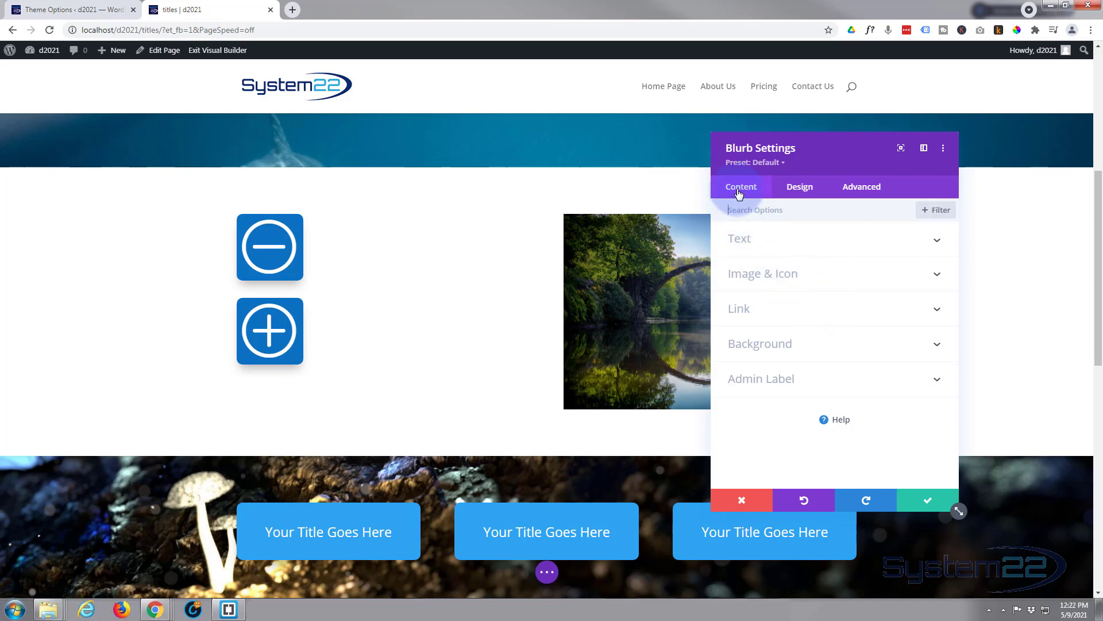
pyautogui.click(814, 344)
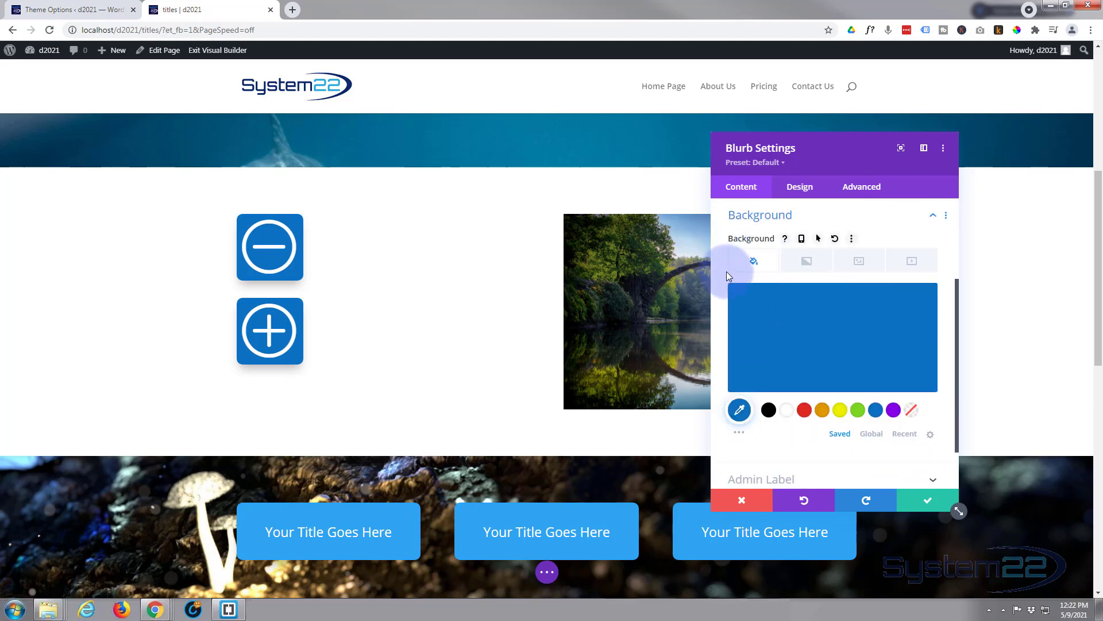
pyautogui.click(819, 239)
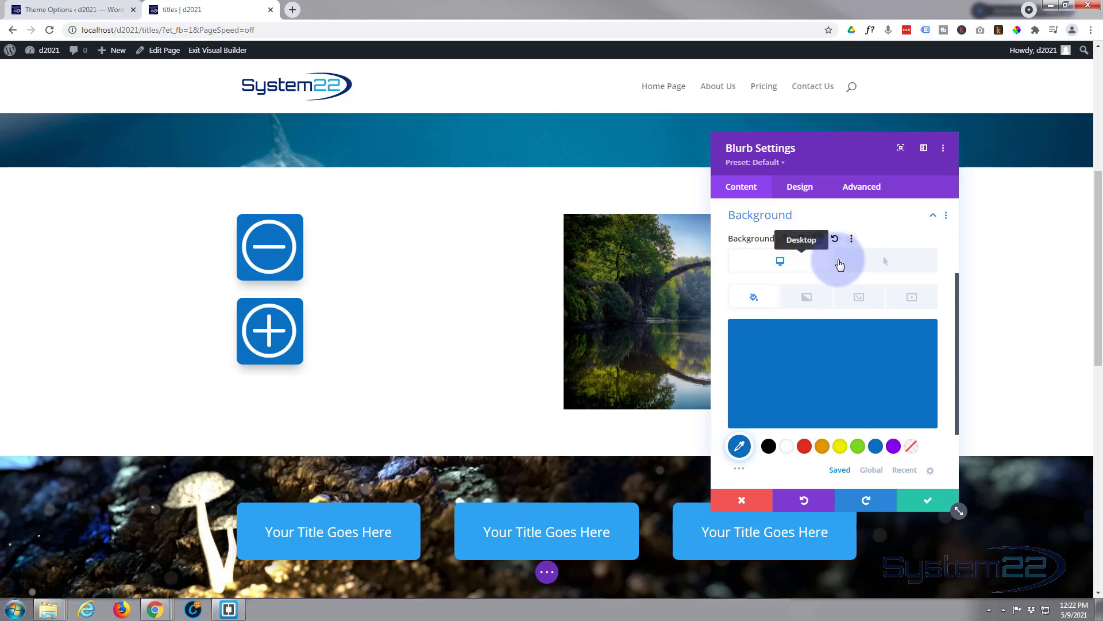
pyautogui.click(893, 263)
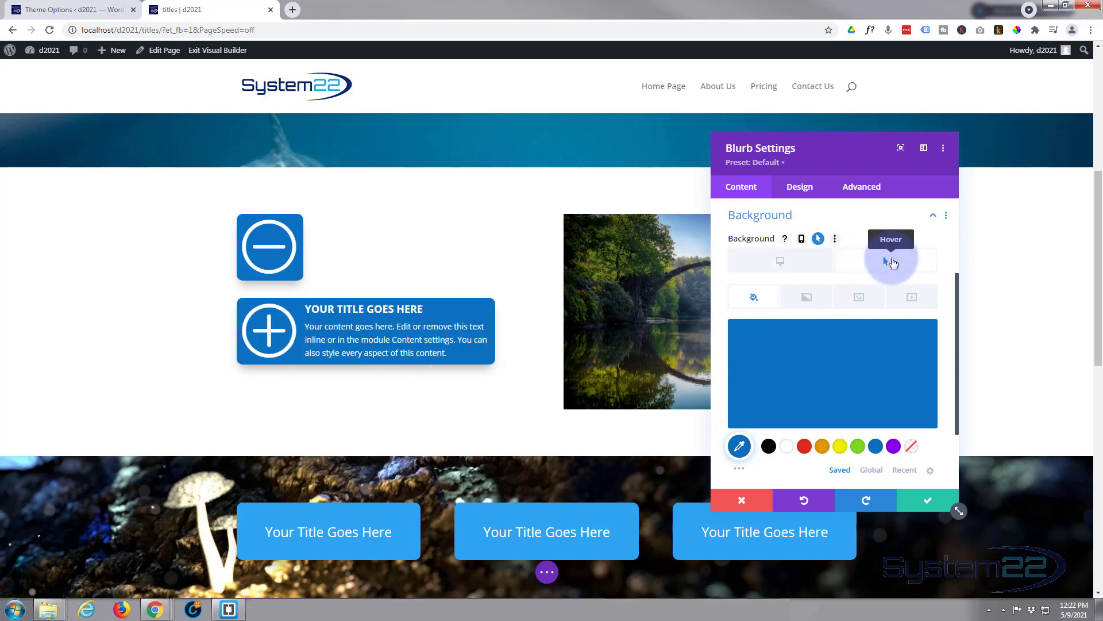
pyautogui.click(893, 448)
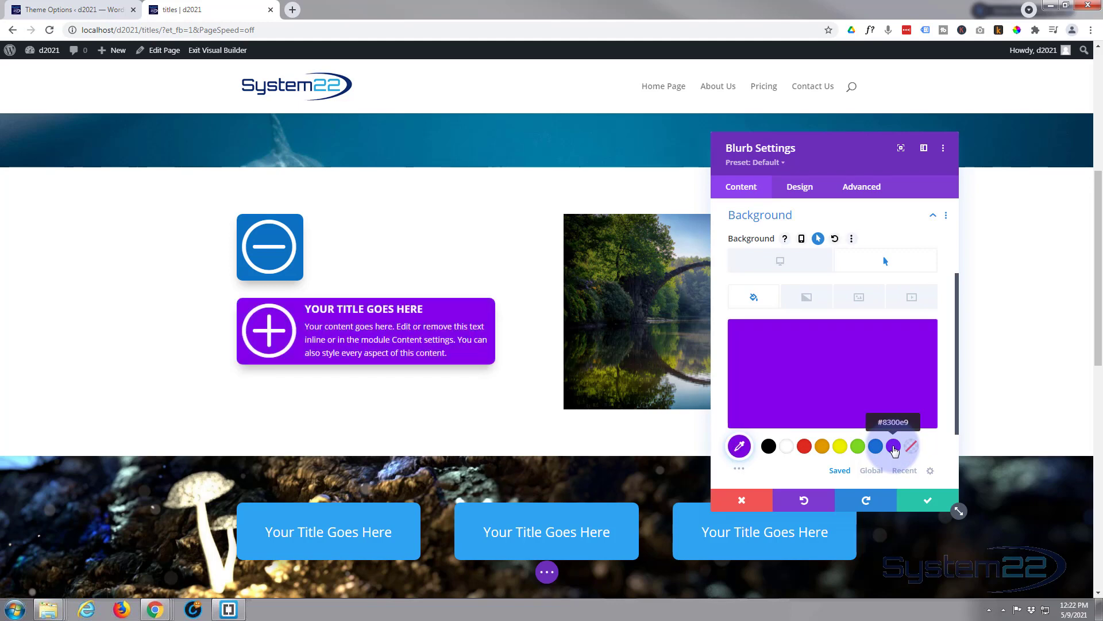
# Compare the blue normal and purple hover backgrounds, then go to Advanced settings
pyautogui.click(778, 263)
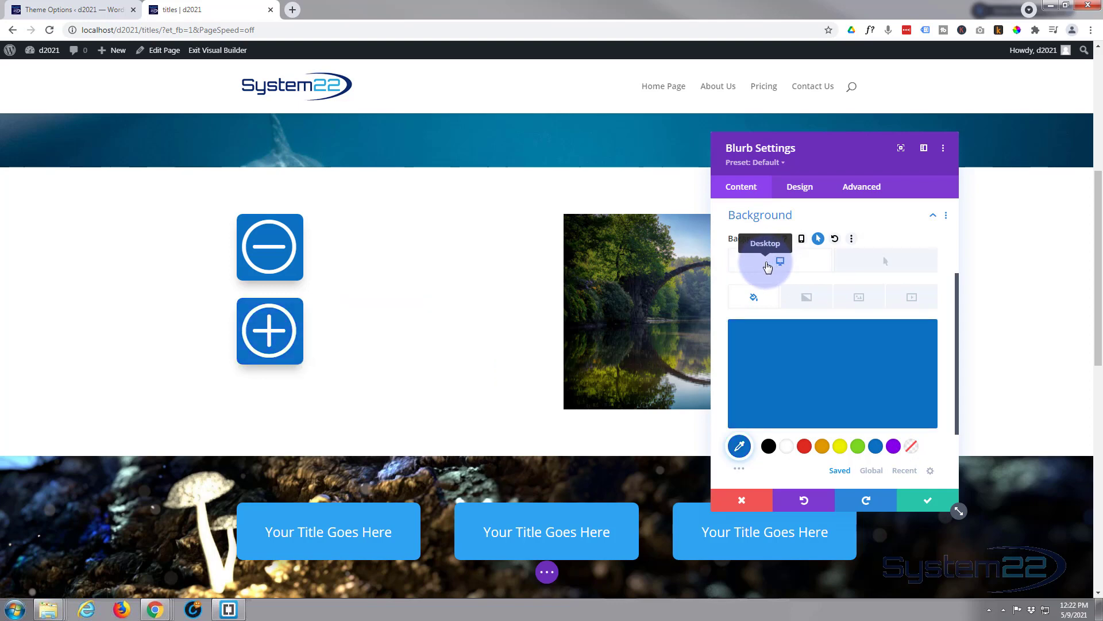
pyautogui.click(882, 265)
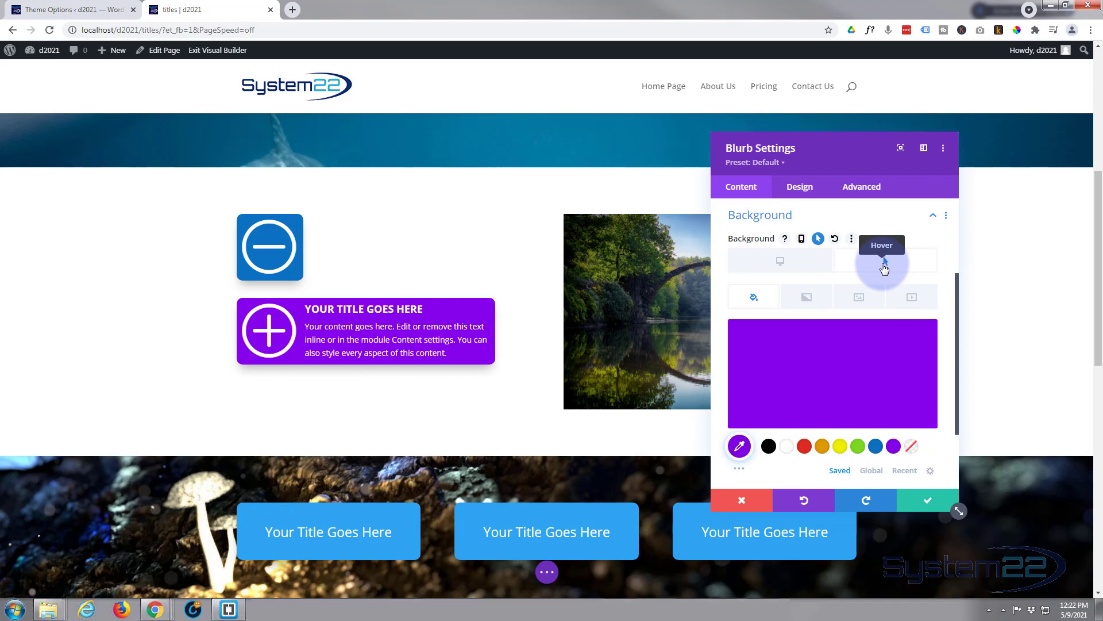
pyautogui.click(781, 264)
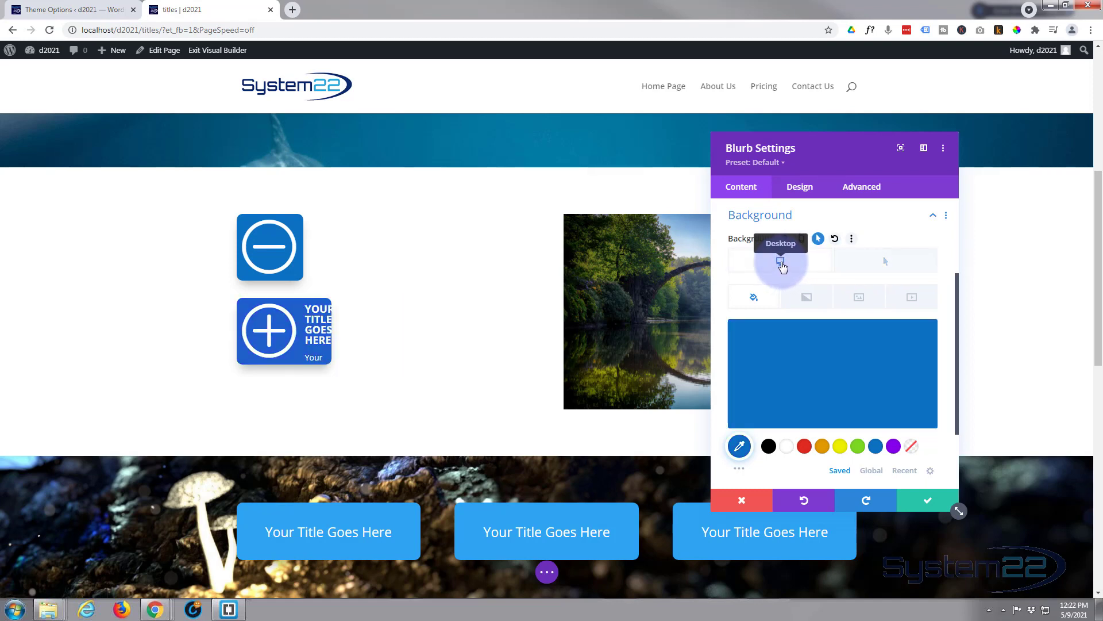
pyautogui.click(886, 264)
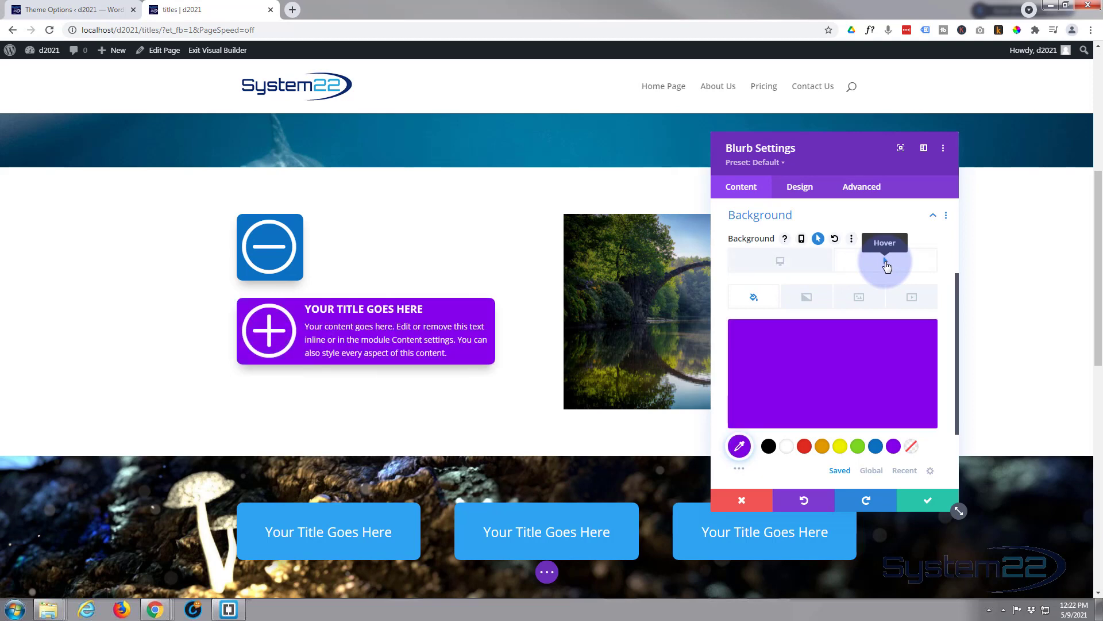
pyautogui.click(781, 265)
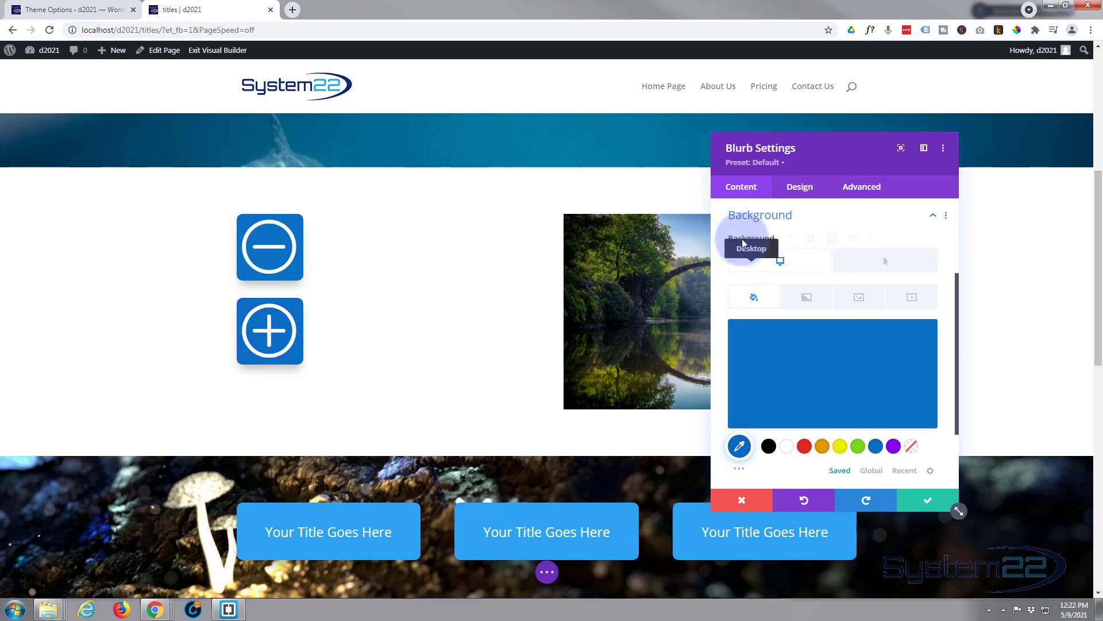
pyautogui.click(742, 192)
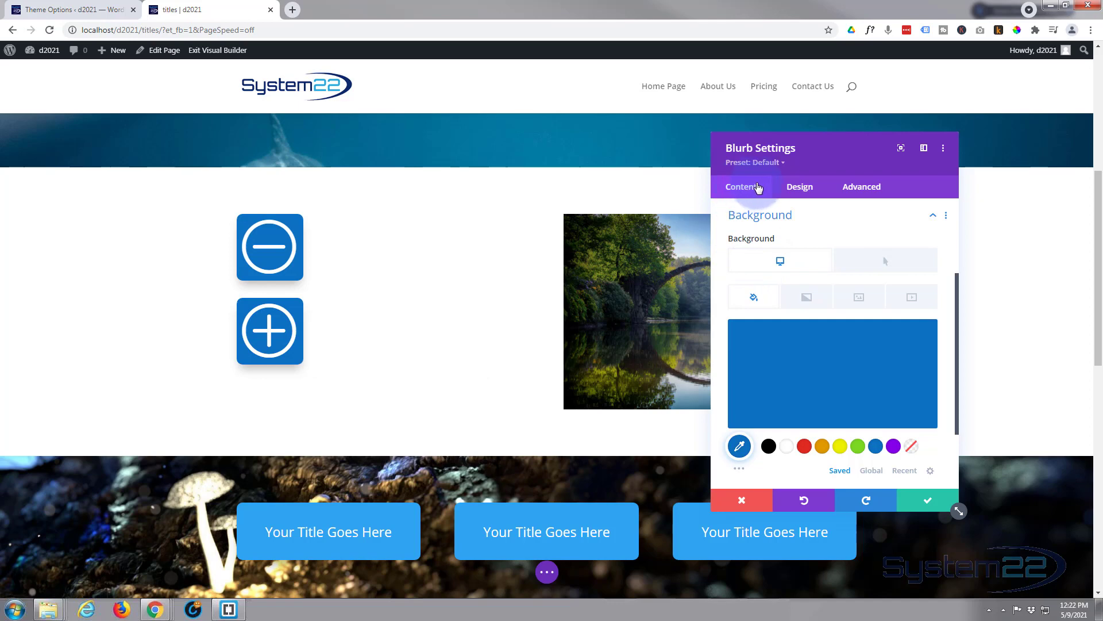
pyautogui.click(871, 188)
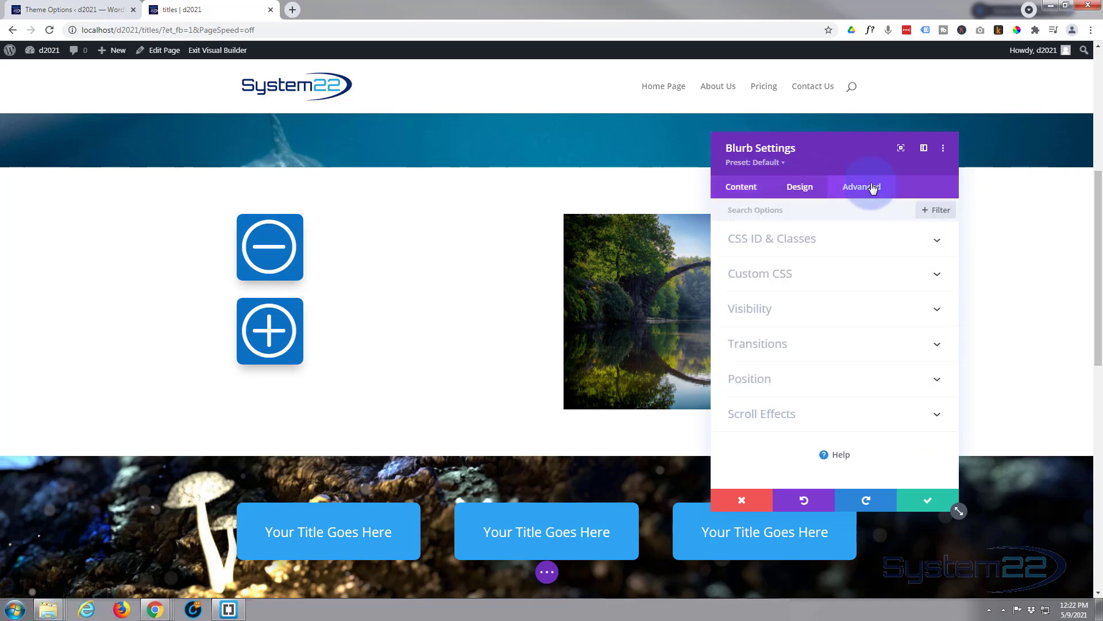
# Set Transition Duration to 600ms and Transition Speed Curve to Ease-In-Out
pyautogui.click(819, 345)
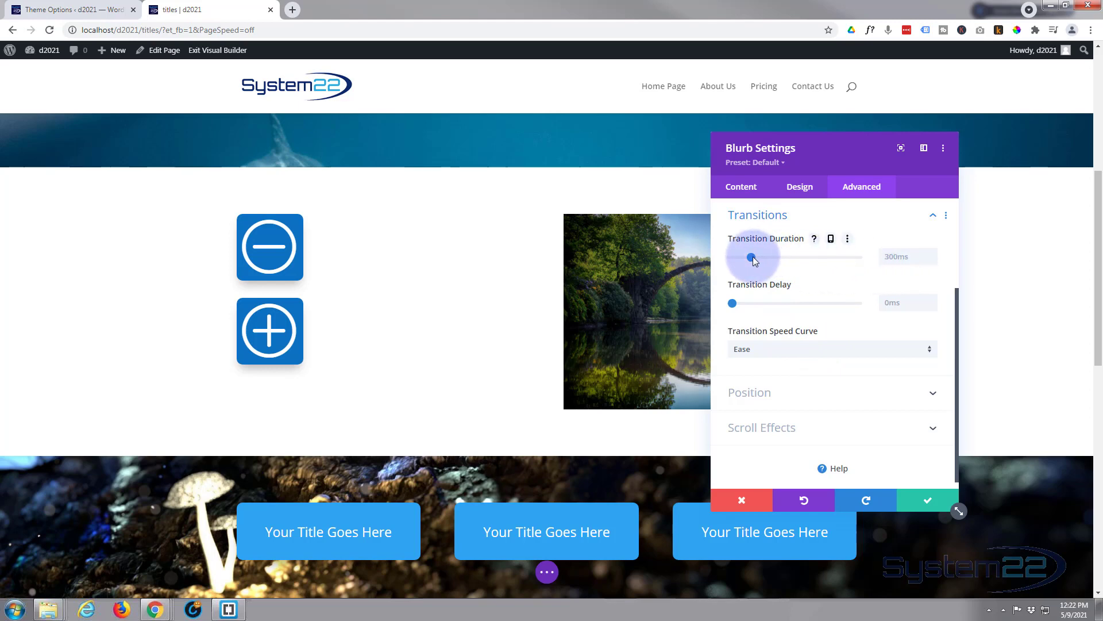
pyautogui.moveTo(753, 256); pyautogui.dragTo(770, 258)
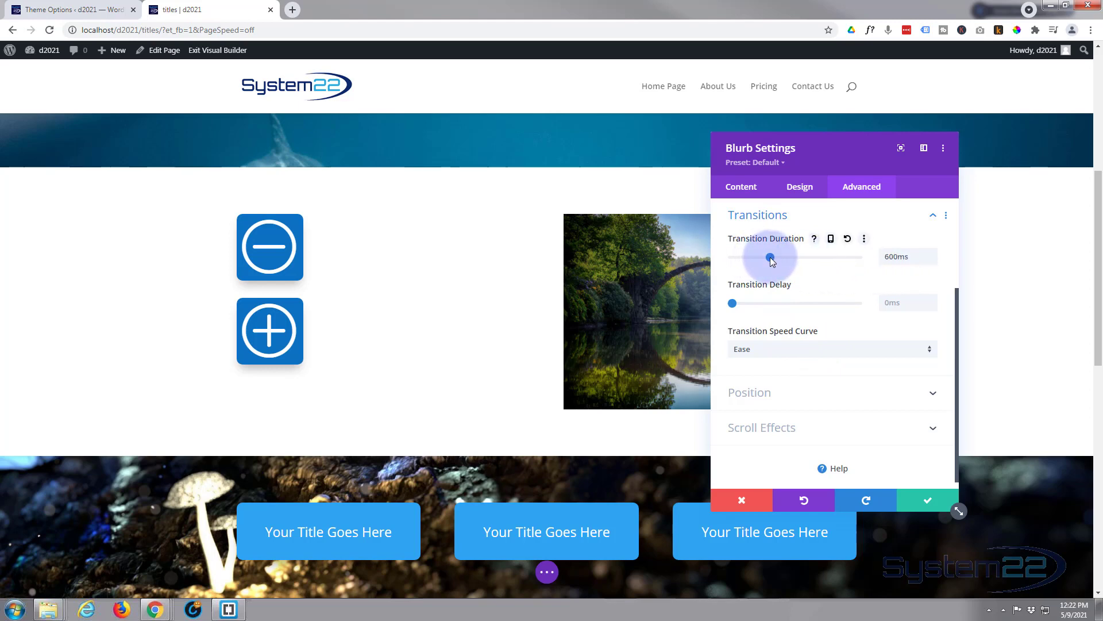
pyautogui.click(788, 349)
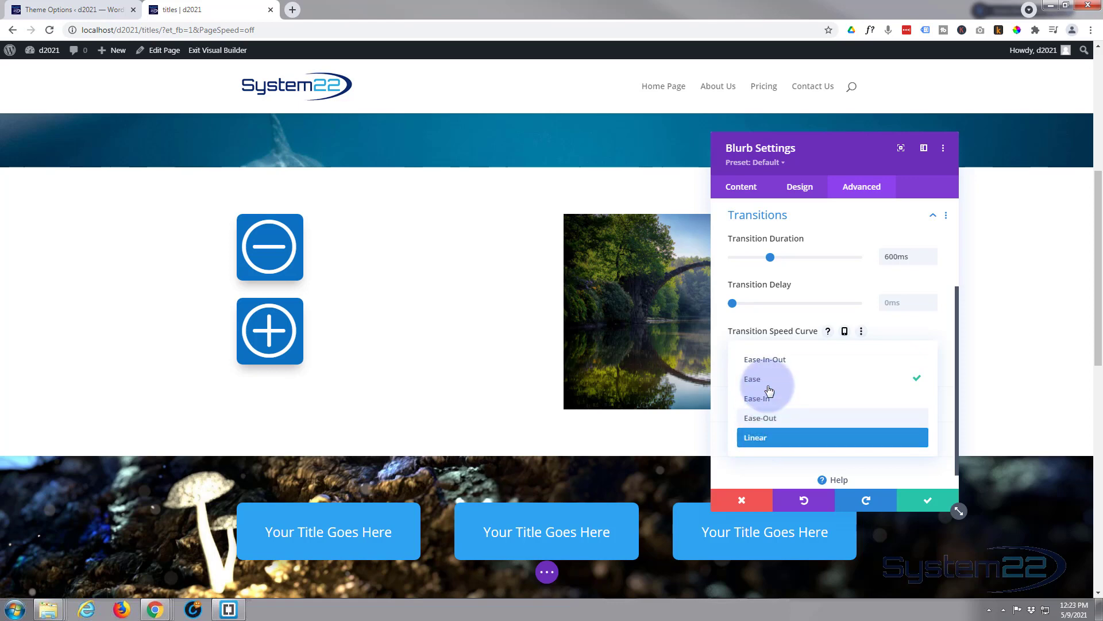
pyautogui.click(768, 361)
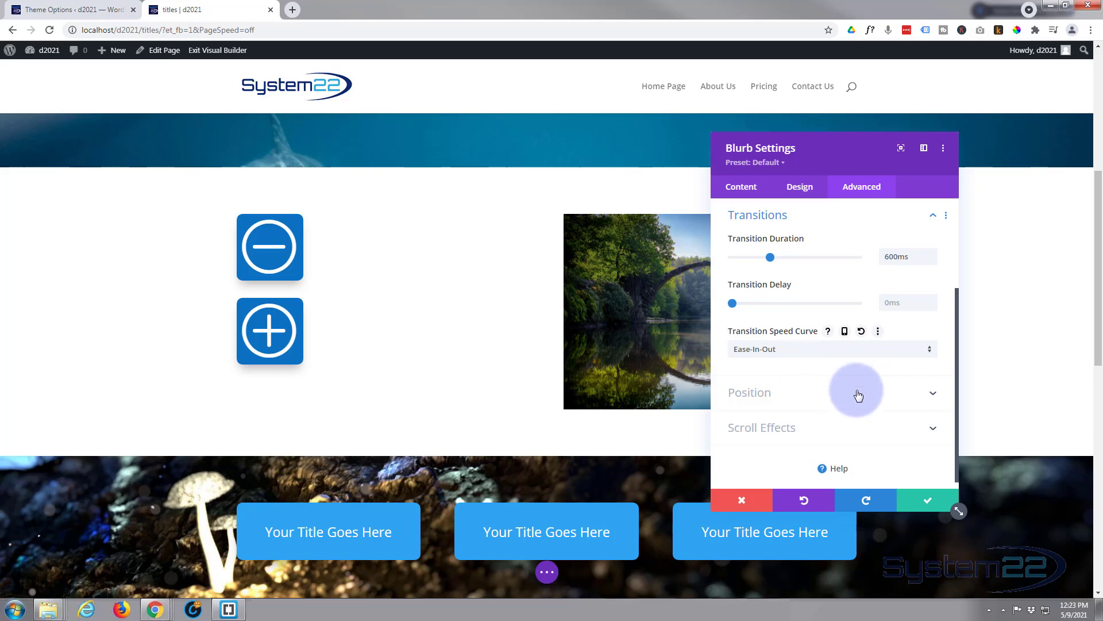
# Confirm the blurb settings, save the page, and exit the Visual Builder
pyautogui.click(921, 507)
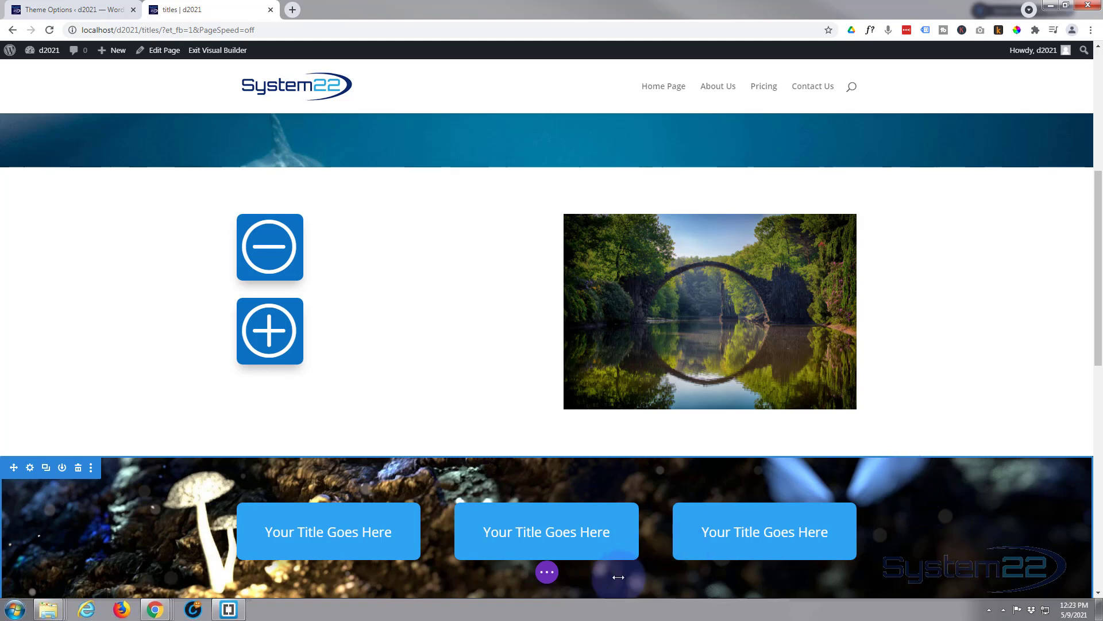
pyautogui.click(547, 572)
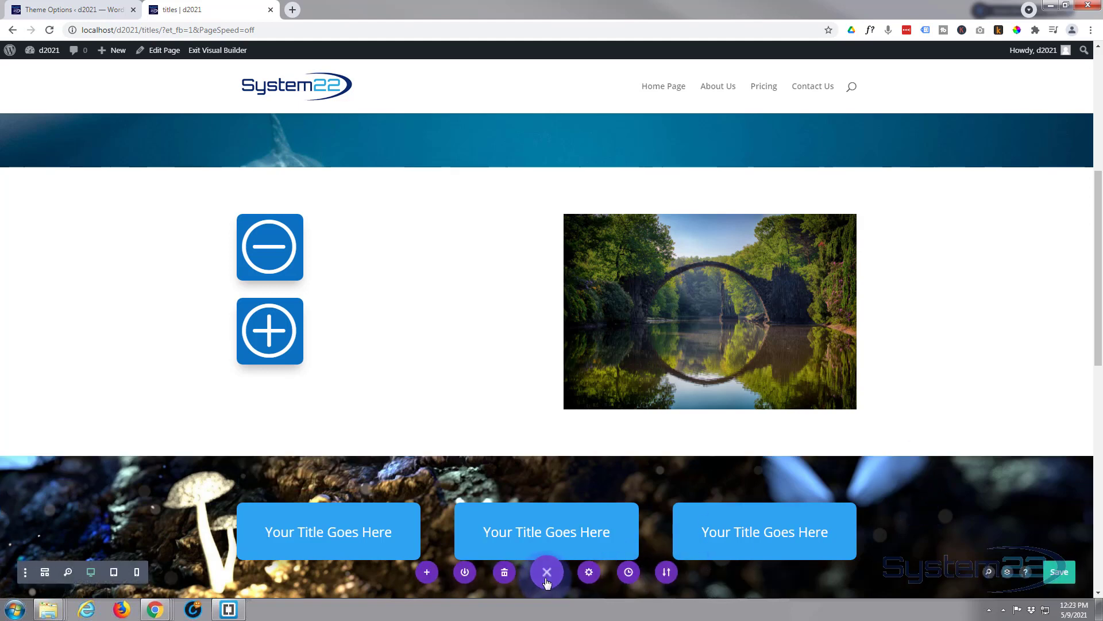
pyautogui.click(1060, 572)
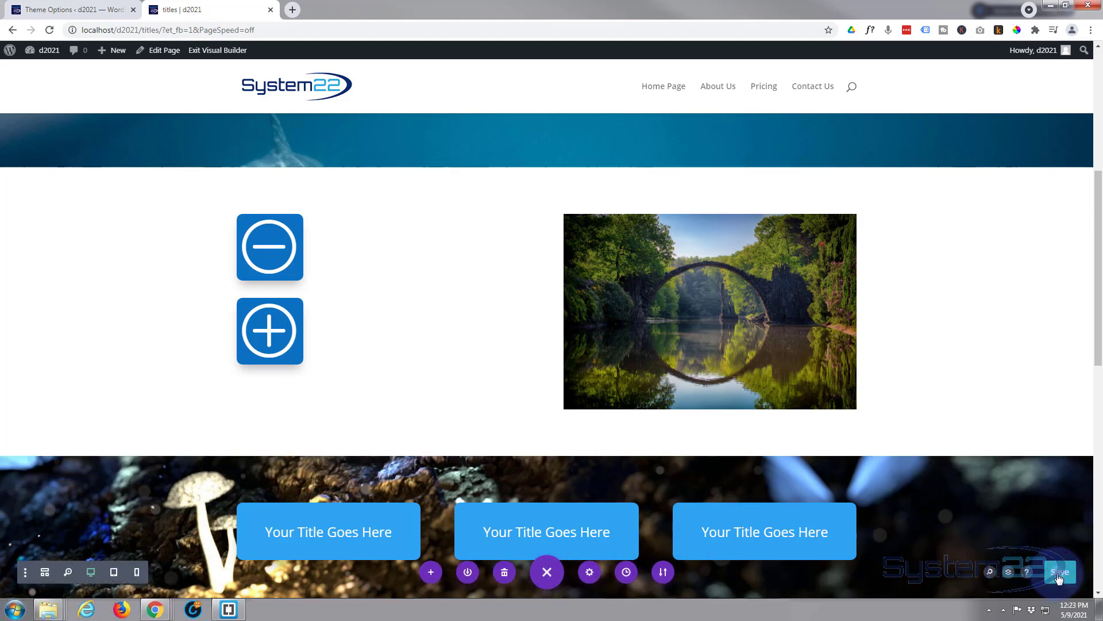
pyautogui.click(212, 51)
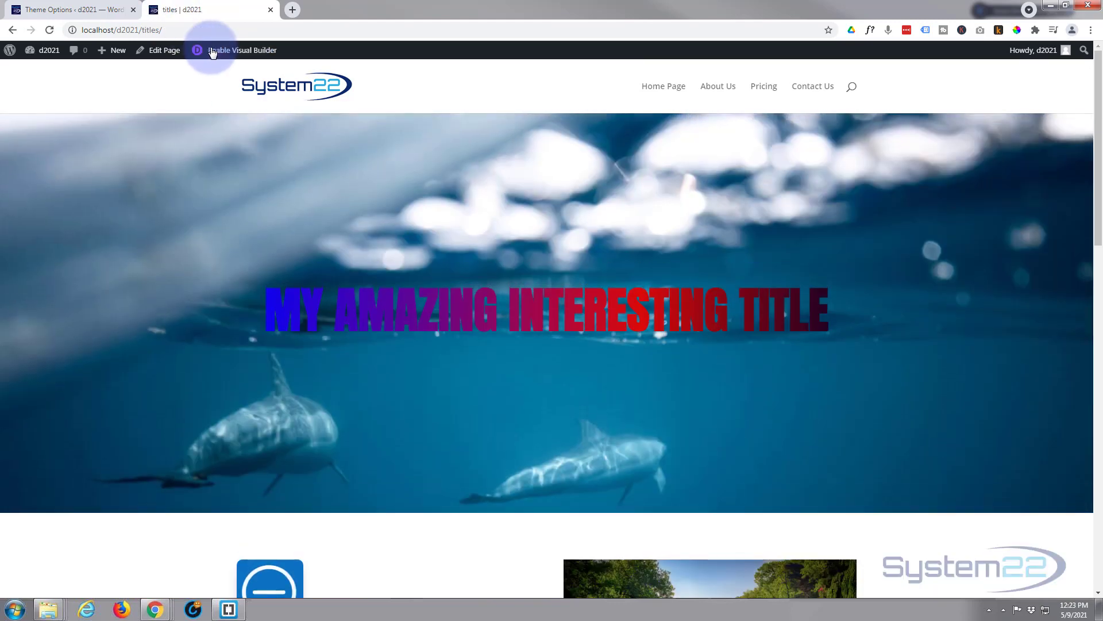
pyautogui.scroll(-2, 189, 182)
pyautogui.scroll(-3, 189, 181)
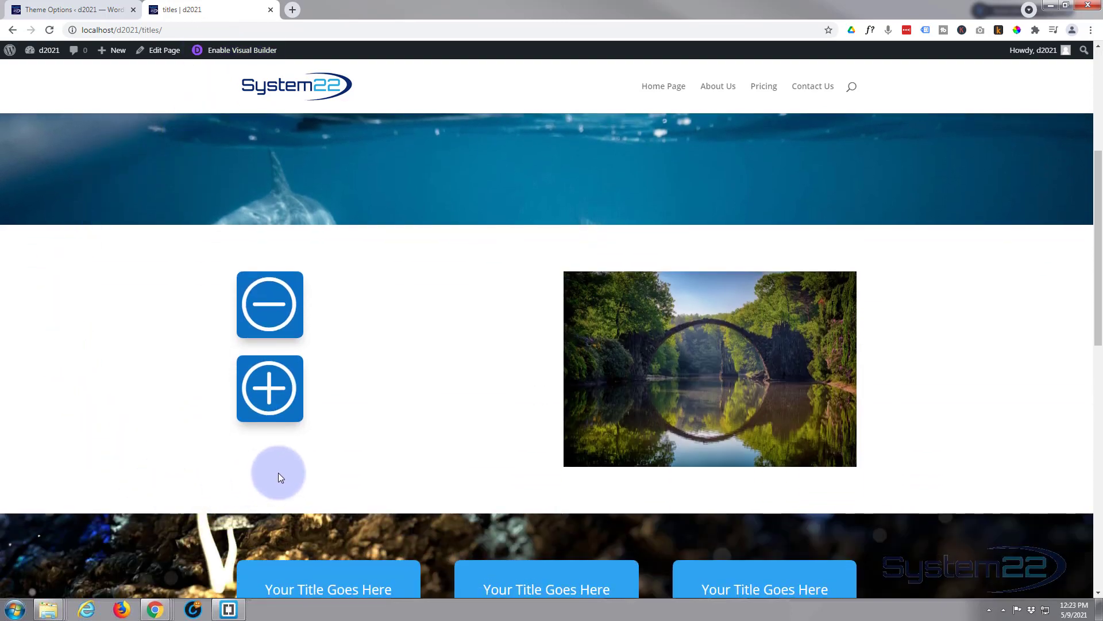
pyautogui.moveTo(268, 403)
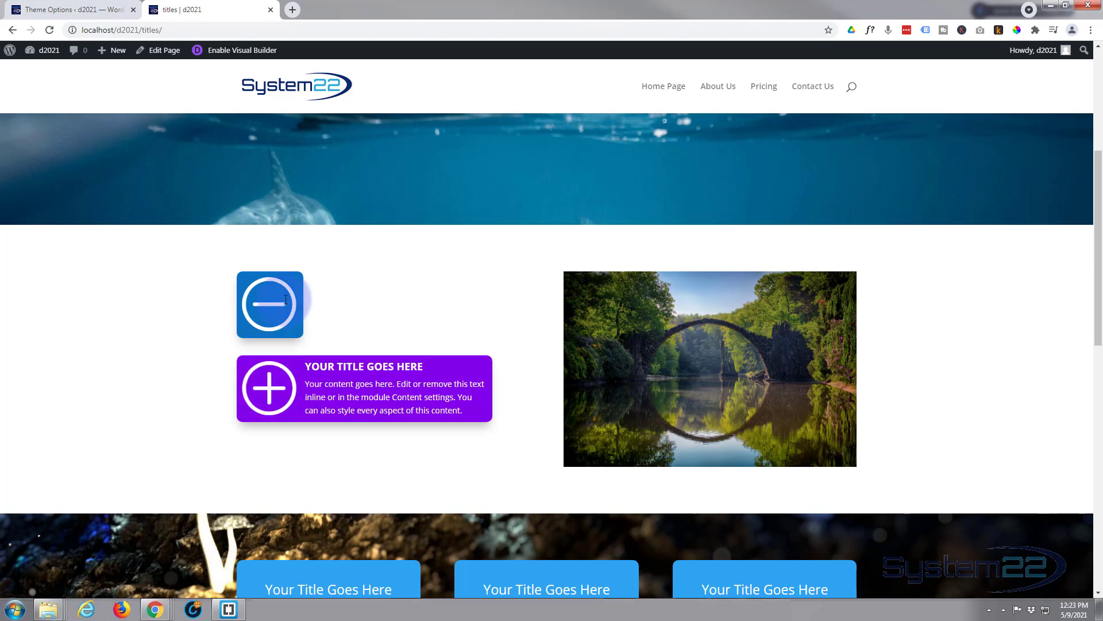
pyautogui.moveTo(276, 321)
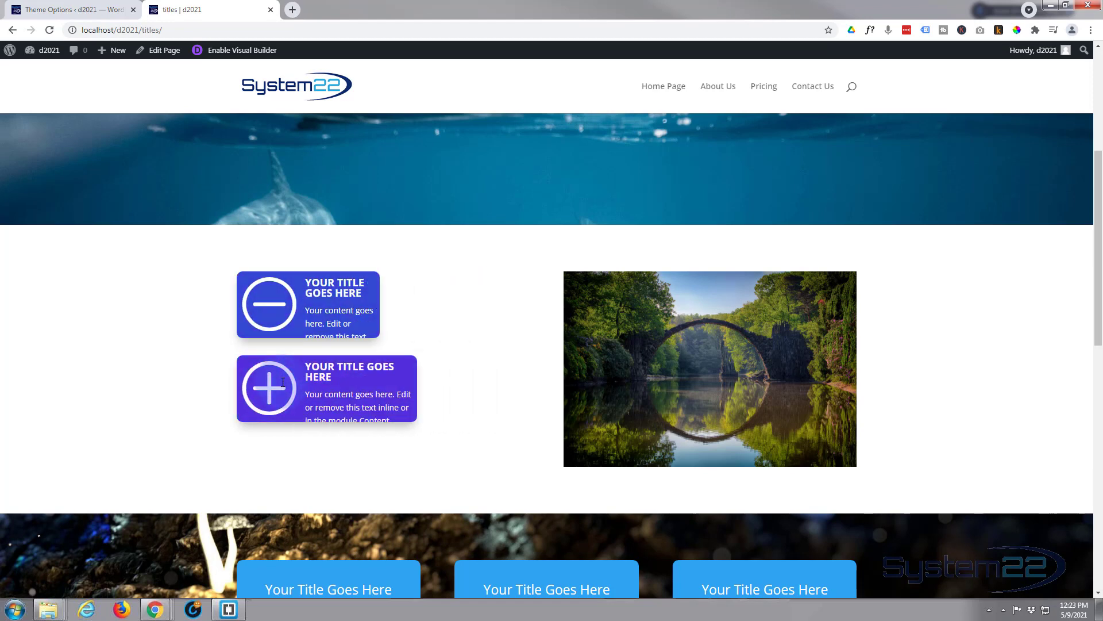